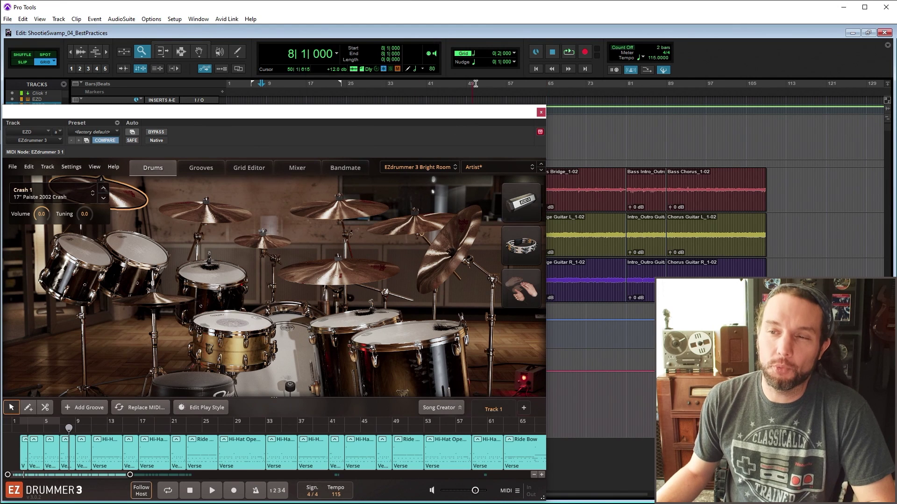
Step: Play and stop the Pro Tools session, and play EZdrummer's own song track independently from about bar 18
click(567, 52)
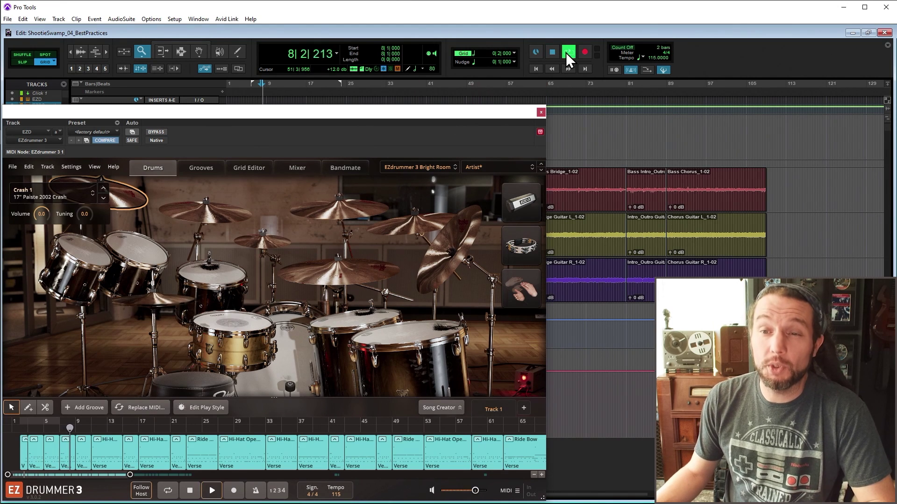
click(155, 428)
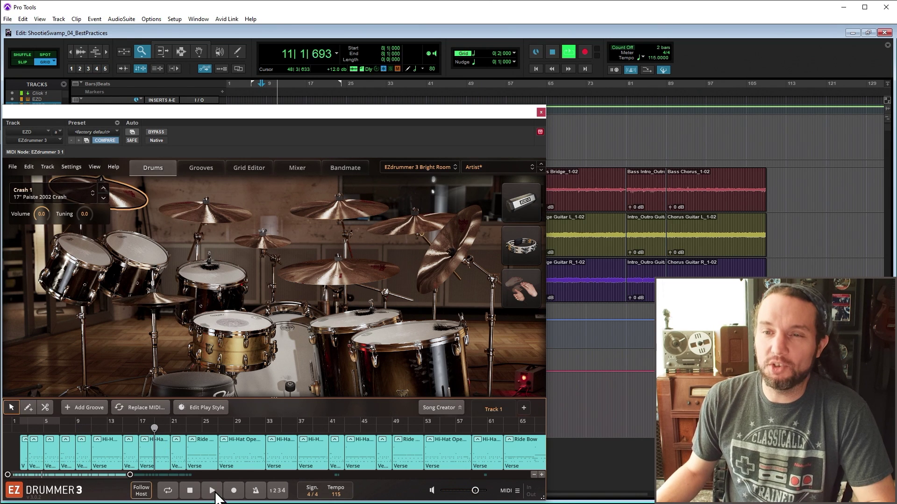
click(212, 491)
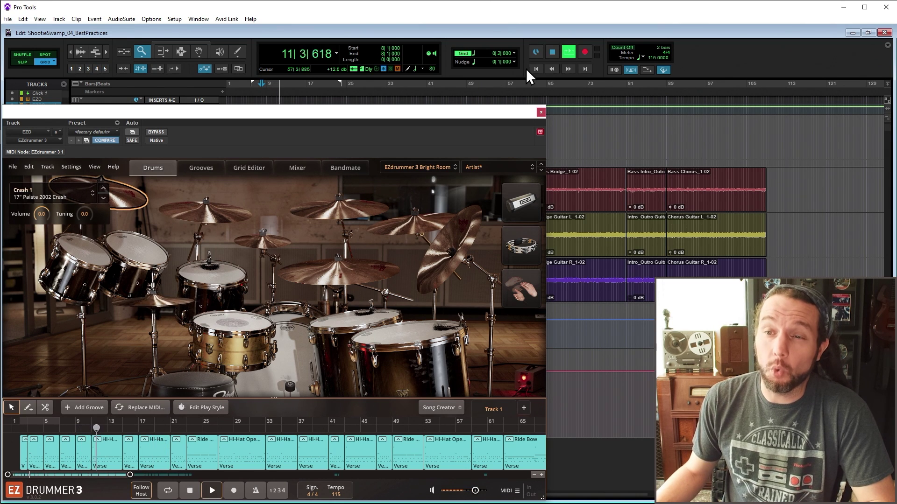
click(553, 53)
click(571, 49)
click(552, 52)
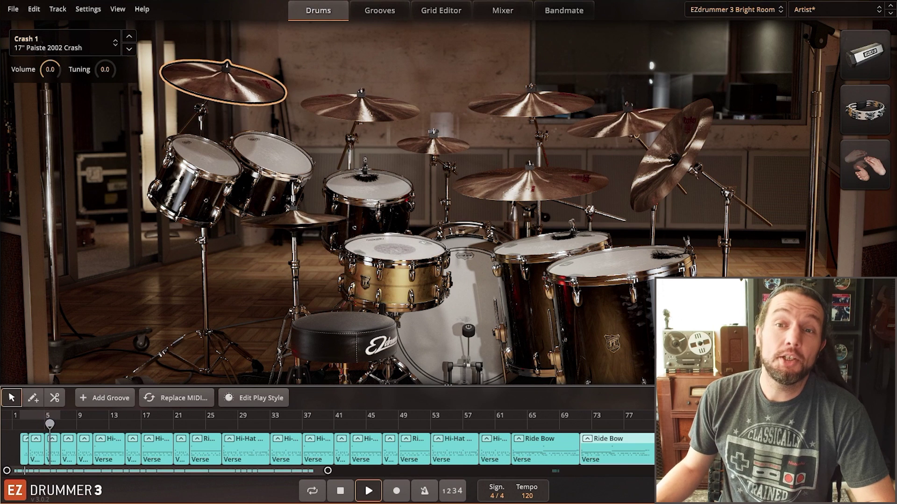
Step: Move the standalone song track's playhead to bar 17, about bar 41 and bar 53, and stop playback
click(142, 423)
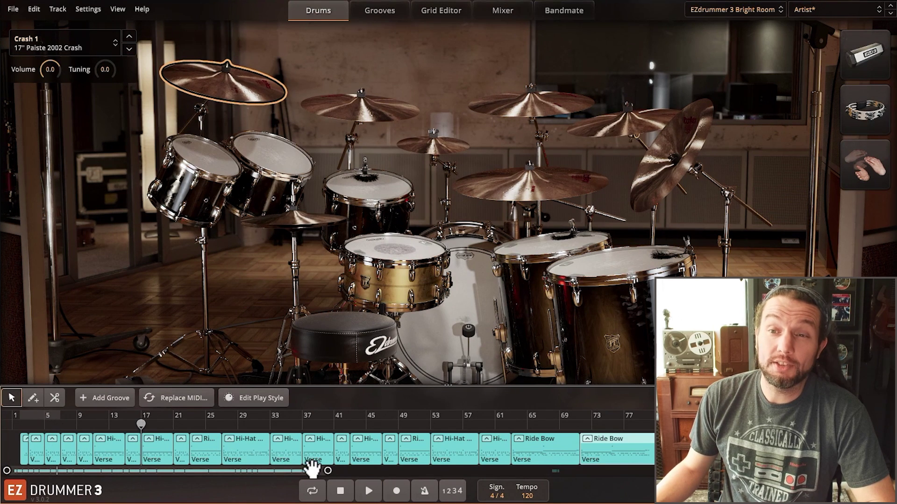
click(337, 424)
click(428, 426)
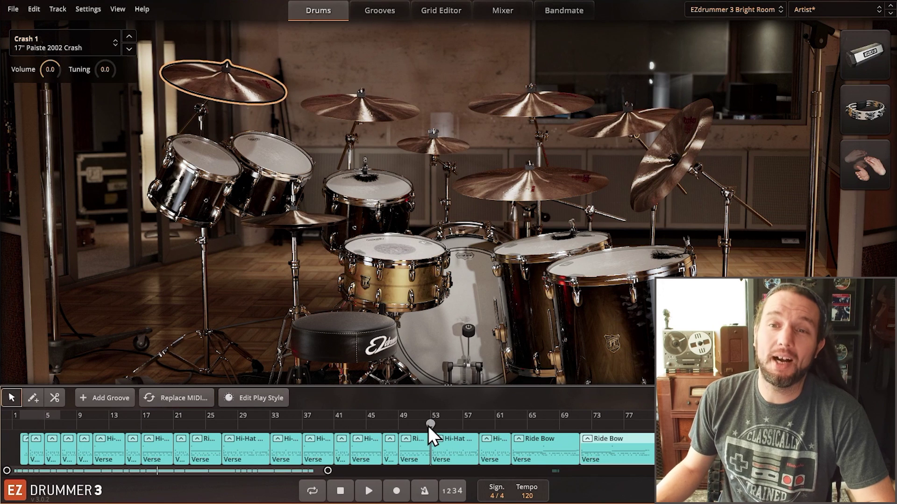
key(space)
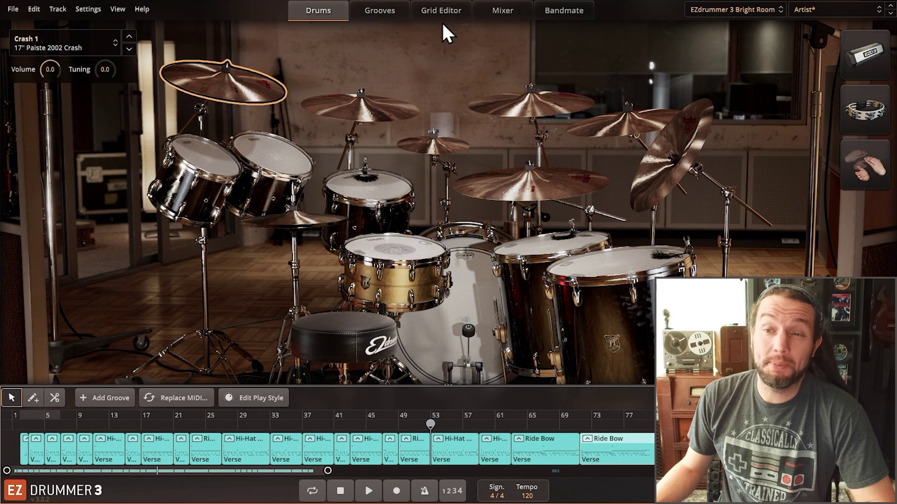
Step: Play the drum notes in the Grid Editor from about bars 25 and 57, and return to the Drums view
click(440, 10)
click(293, 55)
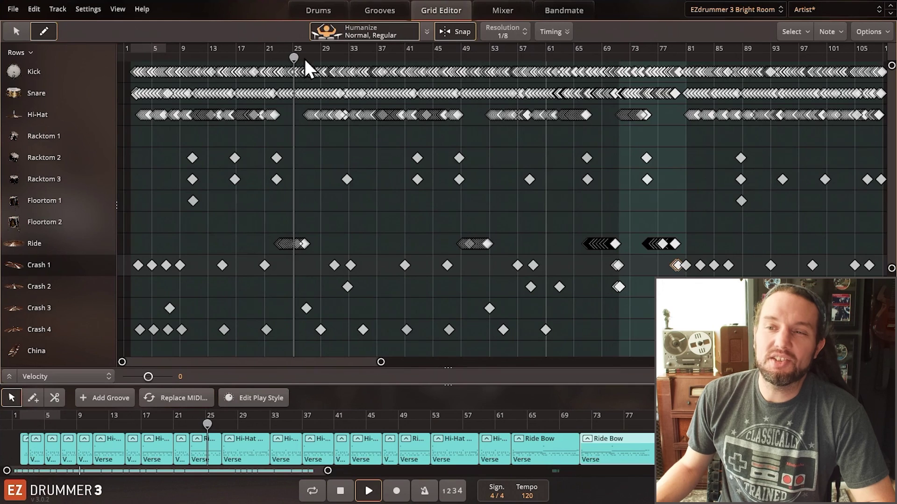
click(516, 55)
key(space)
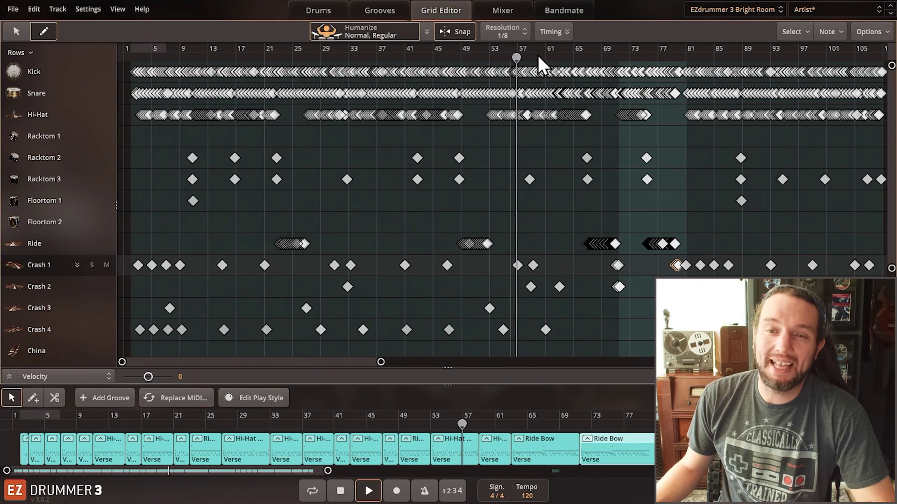
key(space)
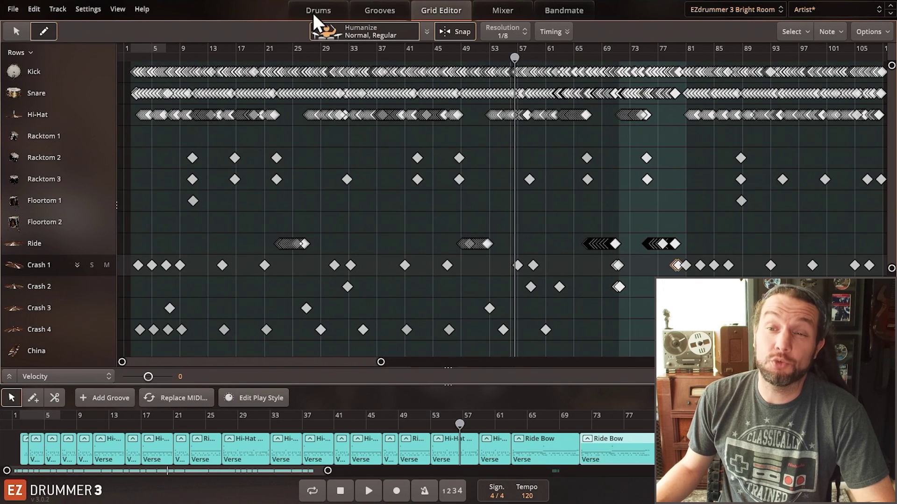
click(309, 7)
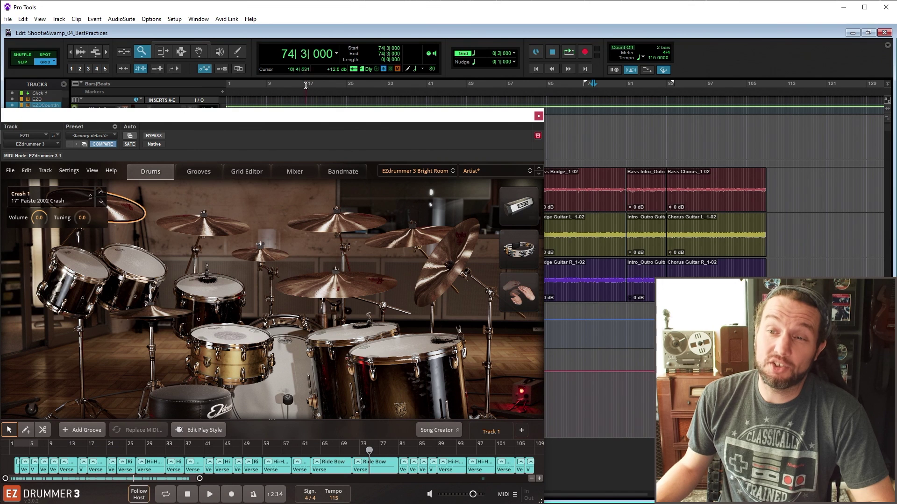
Step: Play the Pro Tools session briefly from bar 17 and from about bar 70 using its timeline
click(308, 84)
key(space)
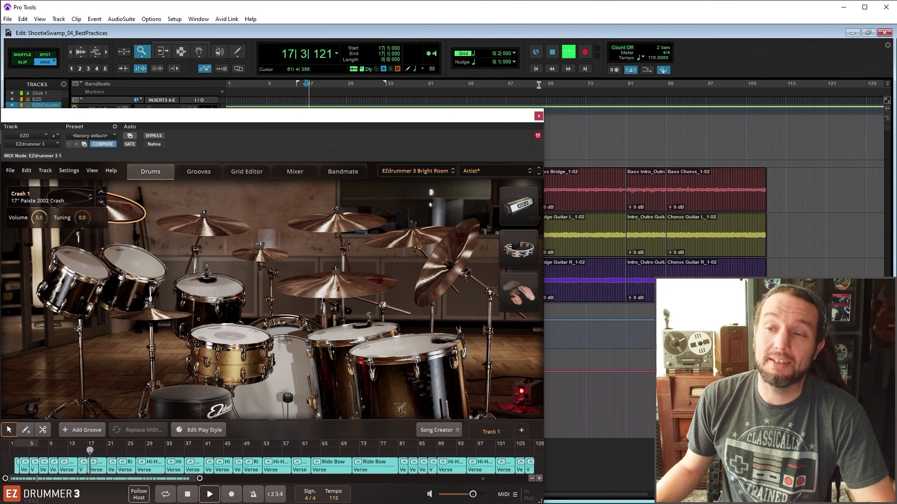
key(space)
click(575, 86)
key(space)
key(space)
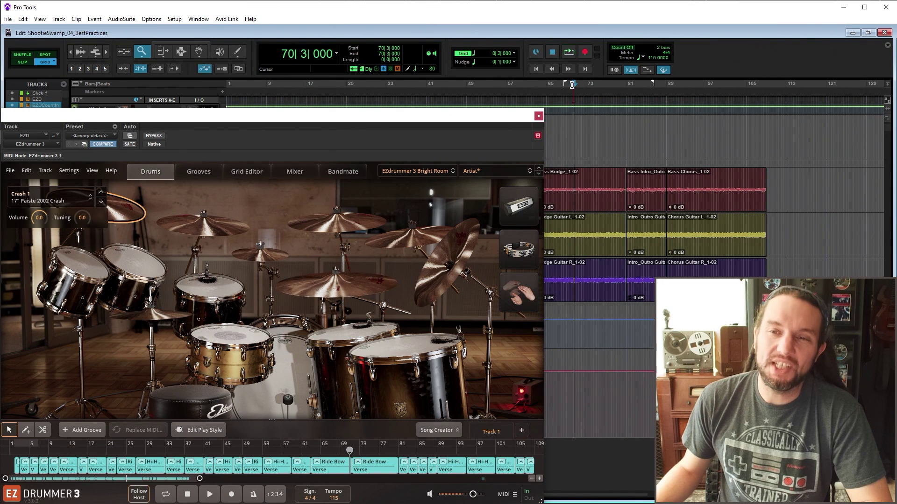
Step: Close the EZdrummer 3 window, reopen it from the EZD track's insert, and play the session briefly
click(539, 115)
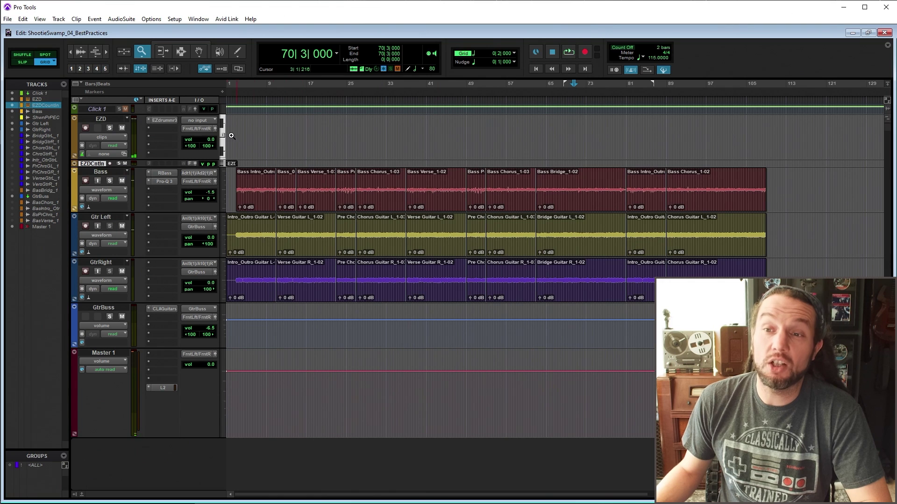
click(163, 120)
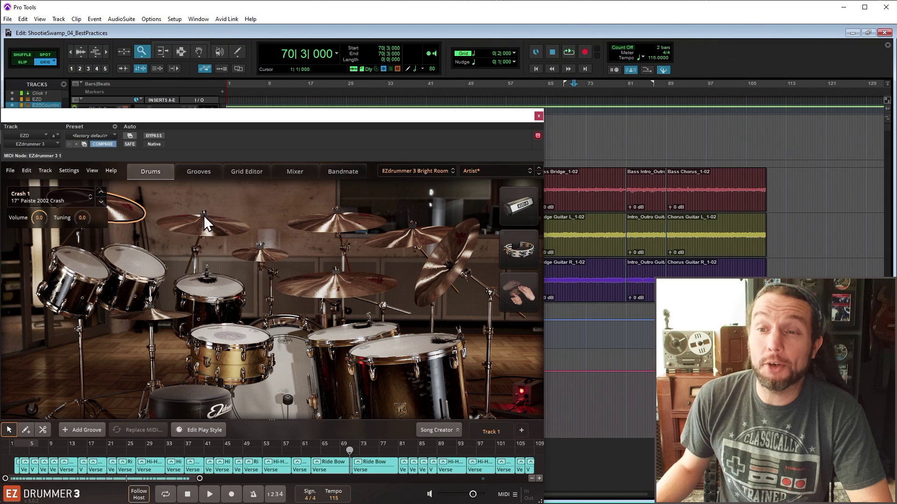
click(568, 52)
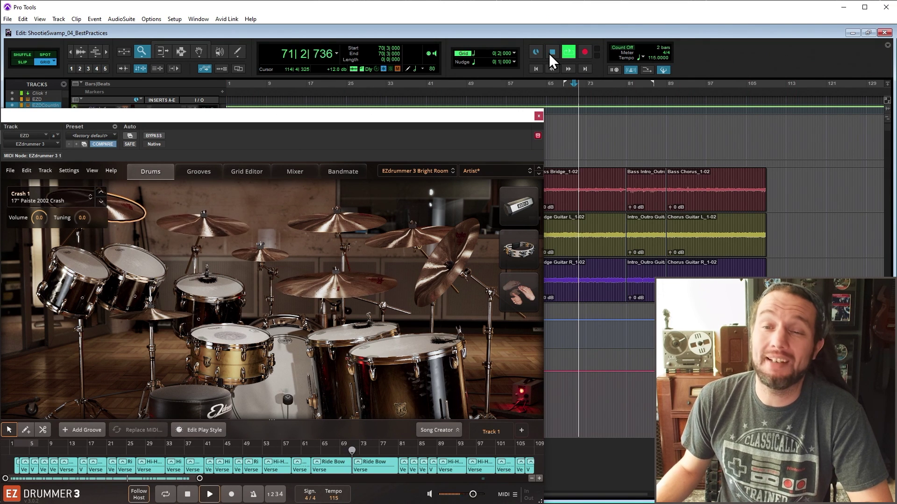
click(551, 53)
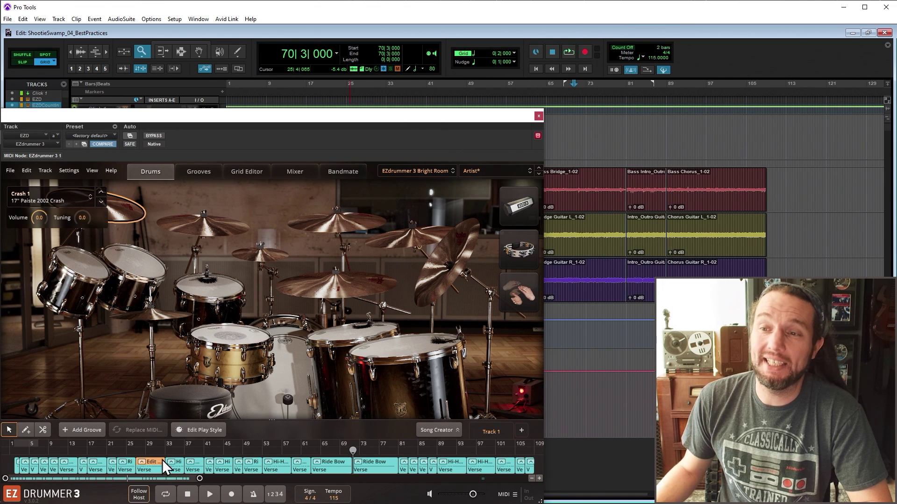
Step: View the Grid Editor, return to the Drums view, and play EZdrummer's own song track from about bar 33
click(248, 177)
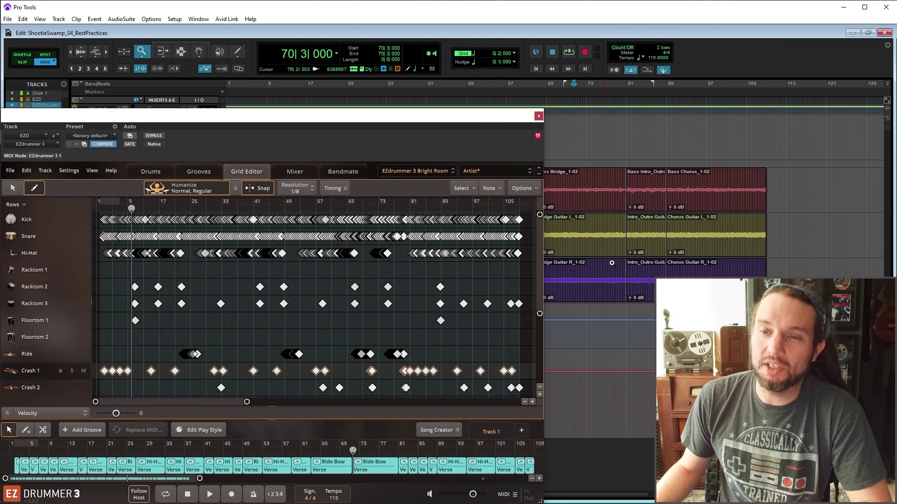
click(163, 168)
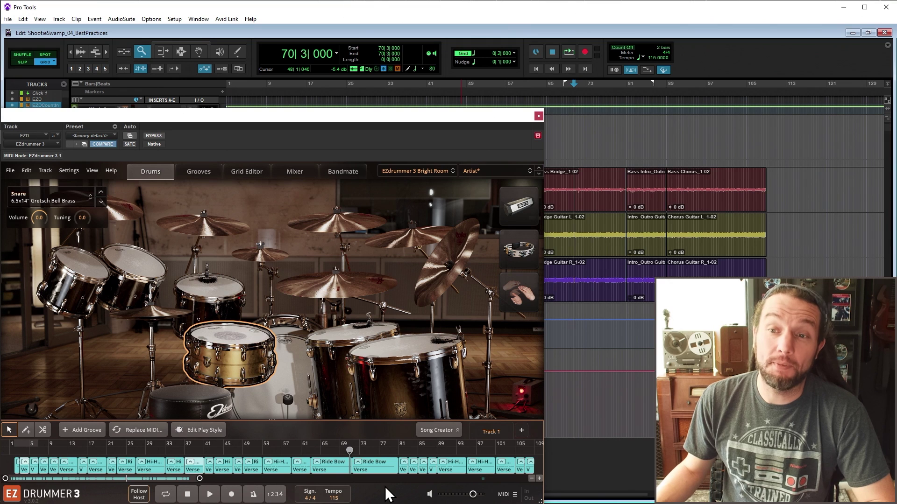
key(shift+space)
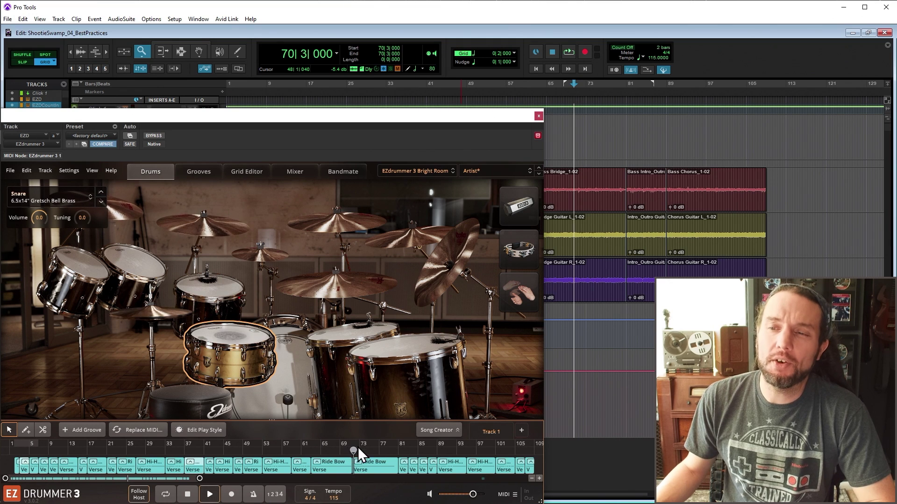
click(164, 446)
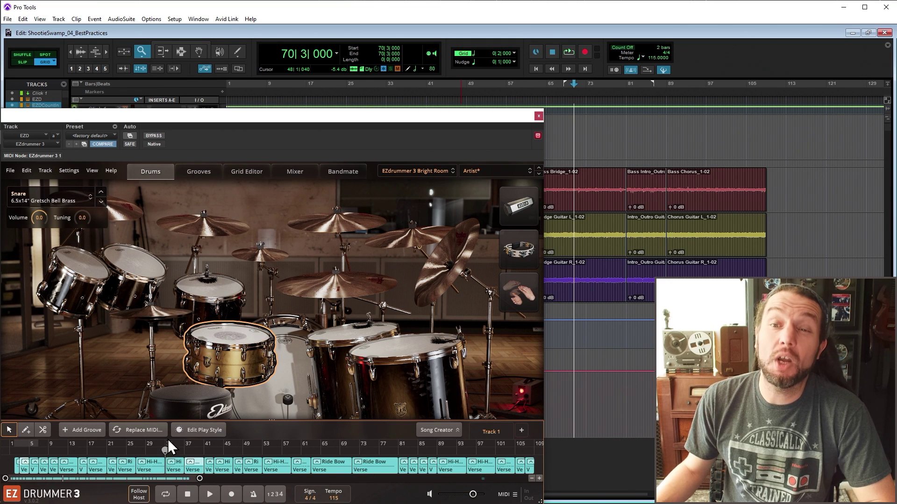
key(shift+space)
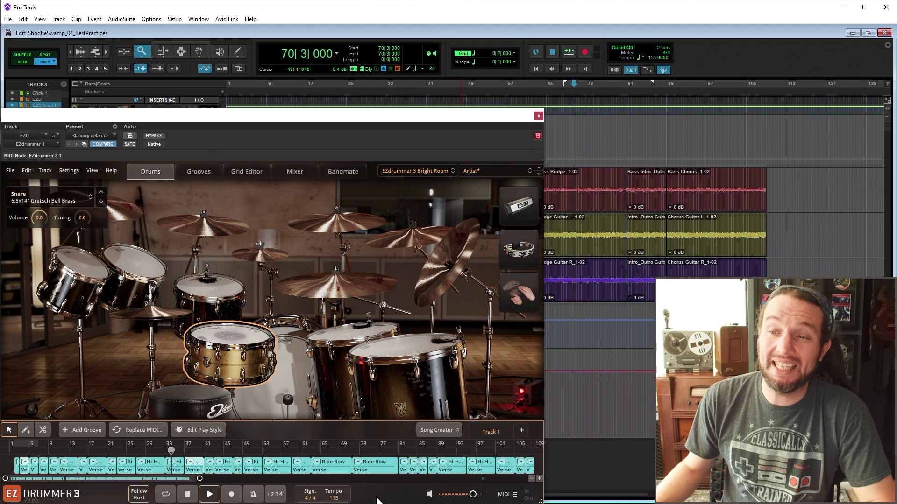
key(shift+space)
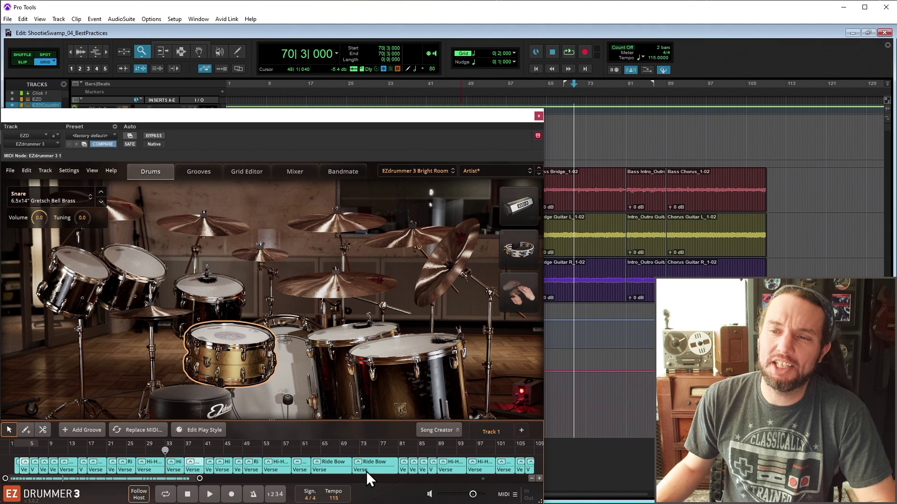
Step: Move EZdrummer's playhead to several bars along the song track and play briefly from about bar 25
click(357, 450)
click(262, 451)
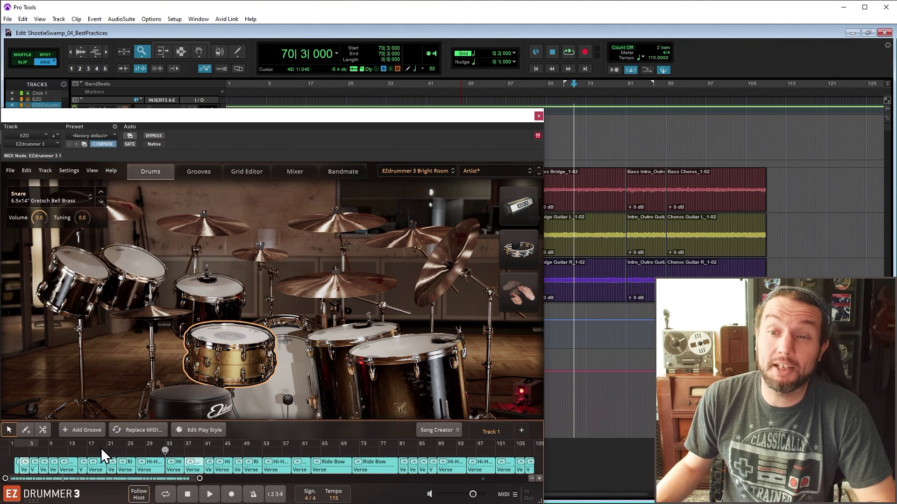
click(240, 450)
click(356, 449)
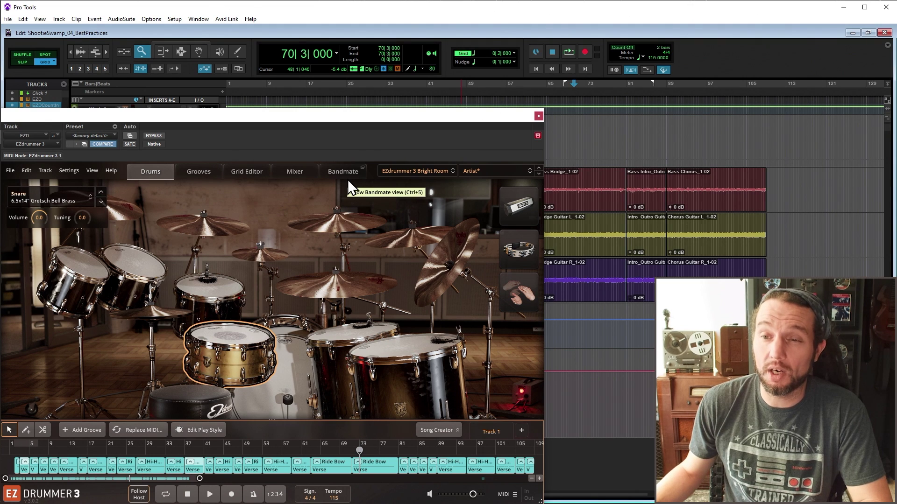
click(129, 450)
key(space)
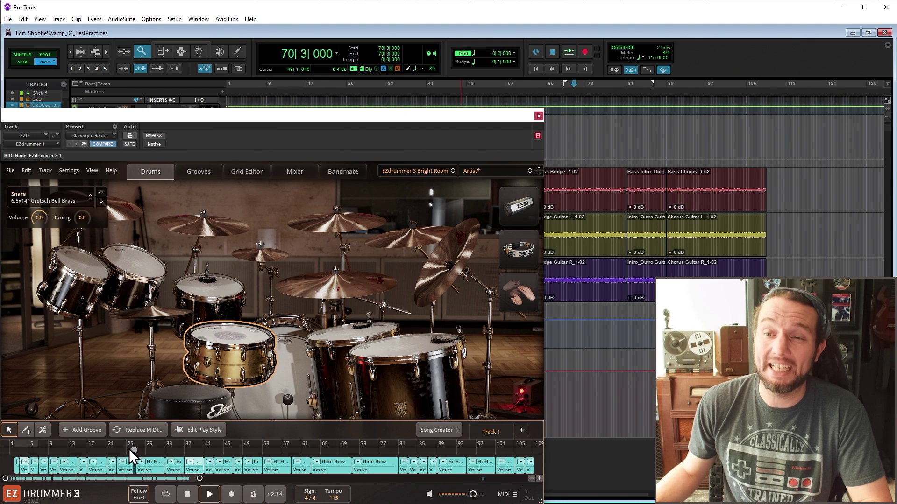
click(210, 494)
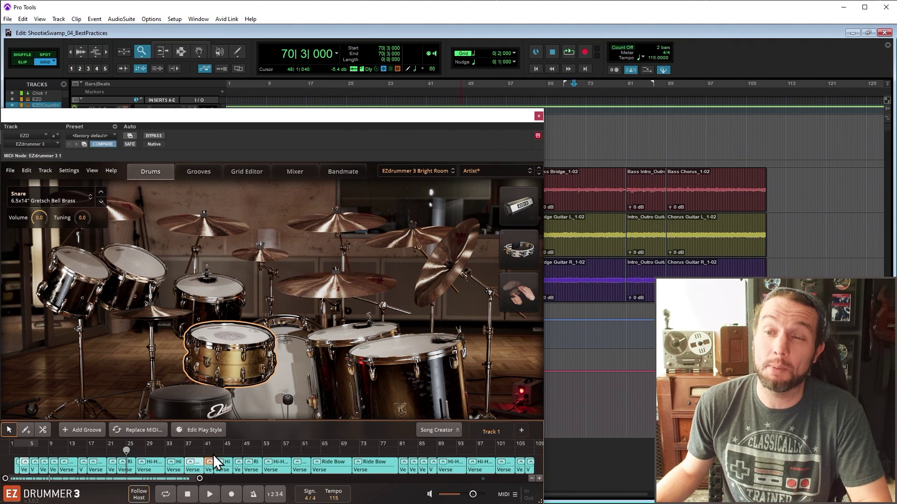
Step: Show the notes around bar 41 in the Grid Editor and play them briefly from before bar 43
click(247, 171)
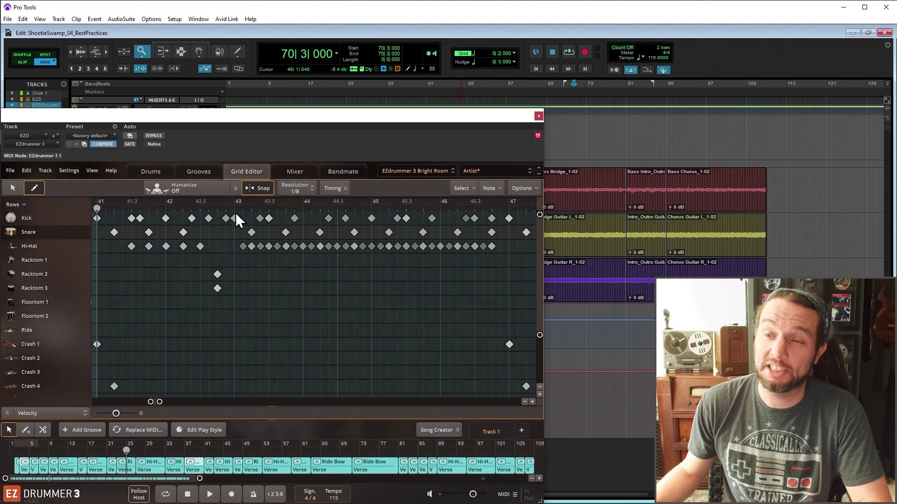
click(211, 207)
key(space)
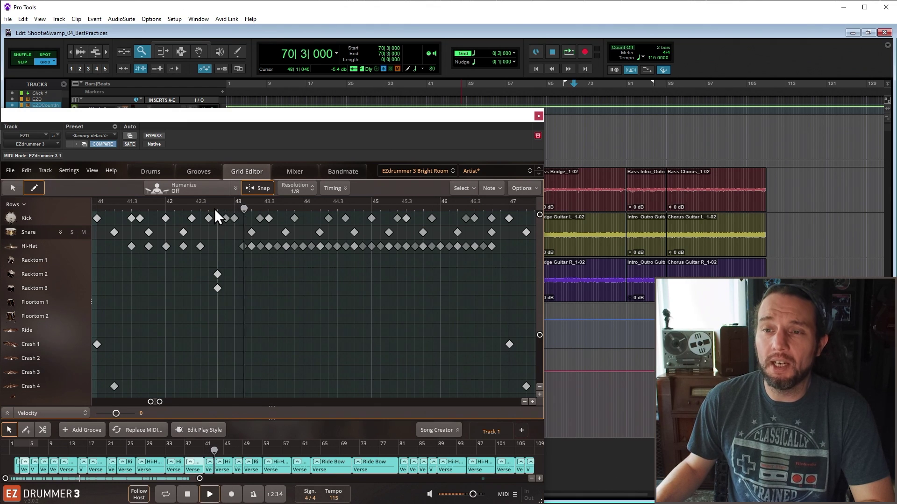
key(space)
Step: Remove the hi-hat note midway between 41.3 and 42, and add Racktom 2, Floortom 1 and Floortom 2 notes descending into bar 42
click(131, 208)
click(149, 246)
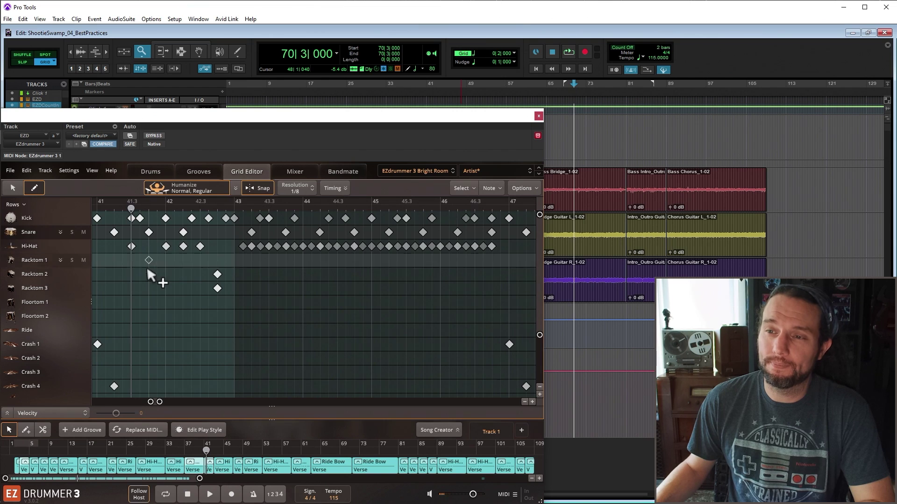
mouse_move(147, 269)
mouse_down()
mouse_move(149, 290)
mouse_move(174, 321)
mouse_up()
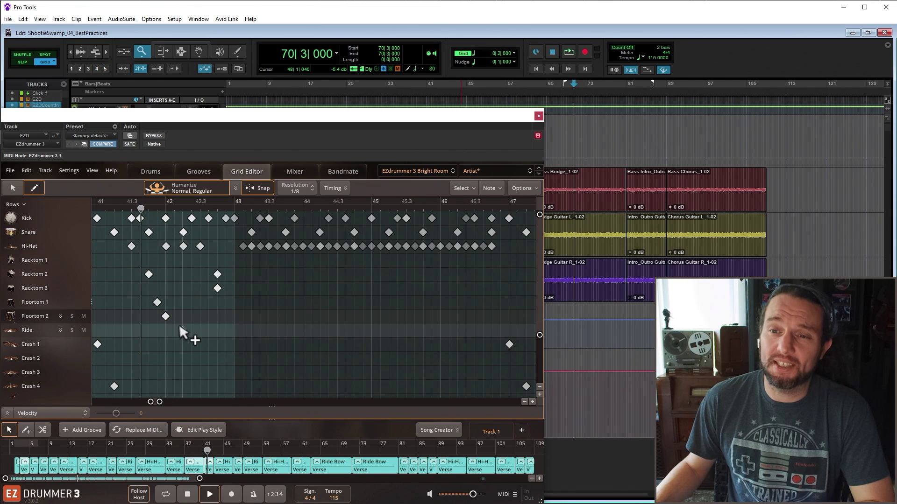
Step: Play the Ride Bow groove from bar 65, stop it, and start its playback again
click(321, 450)
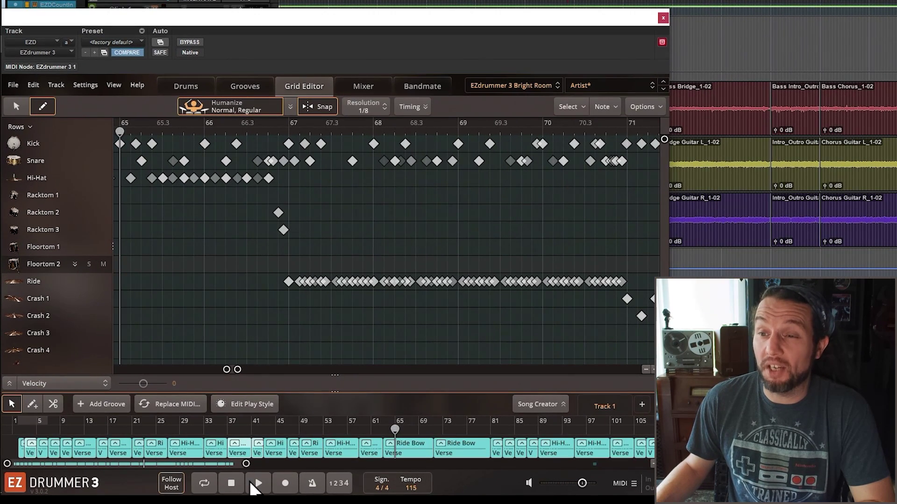
click(209, 494)
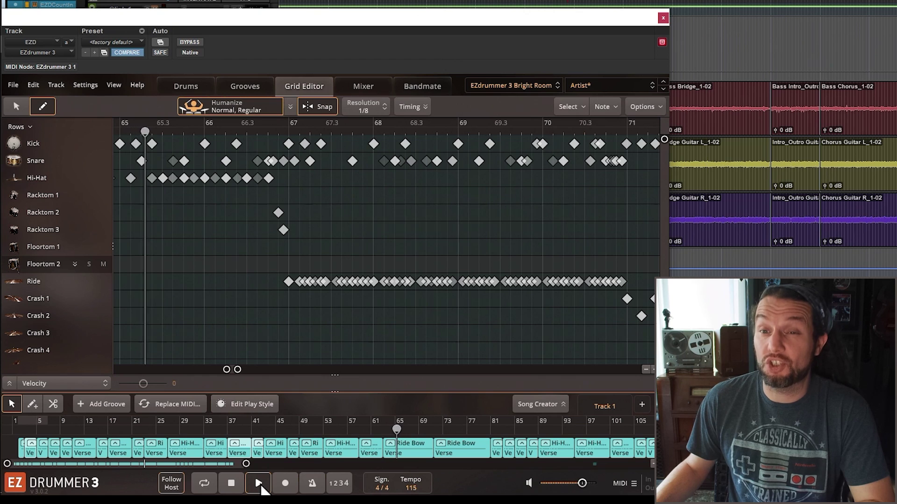
click(259, 484)
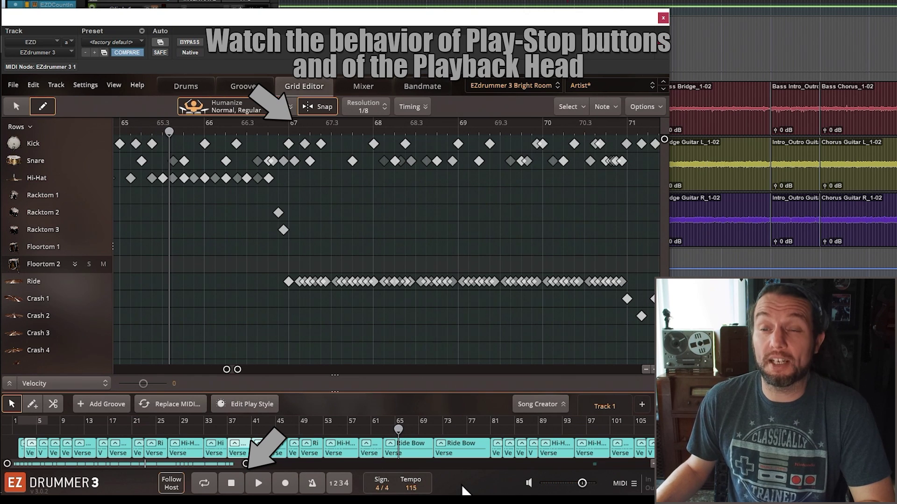
key(space)
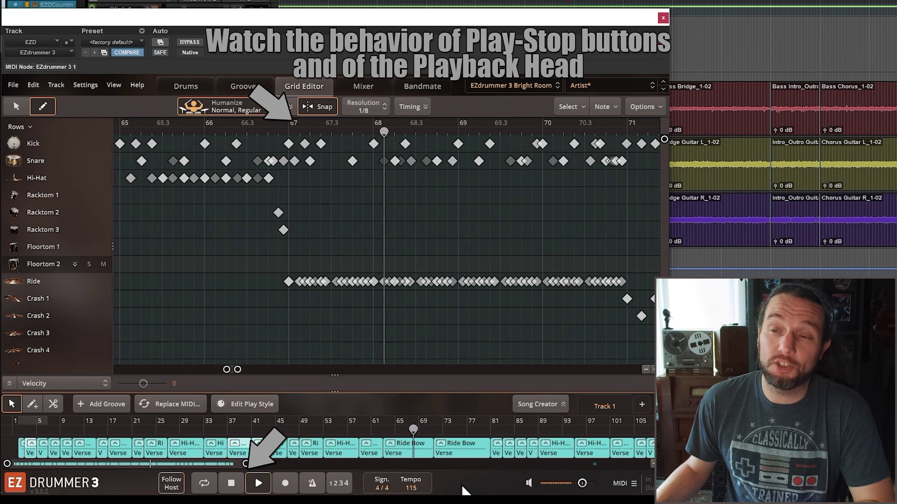
Step: Start and stop EZdrummer's playback repeatedly in the Ride Bow groove around bars 68 to 70
key(space)
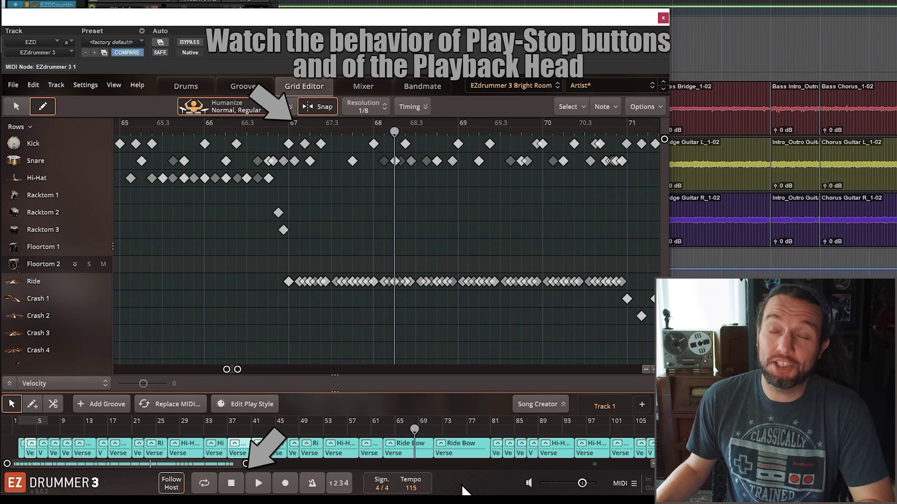
key(space)
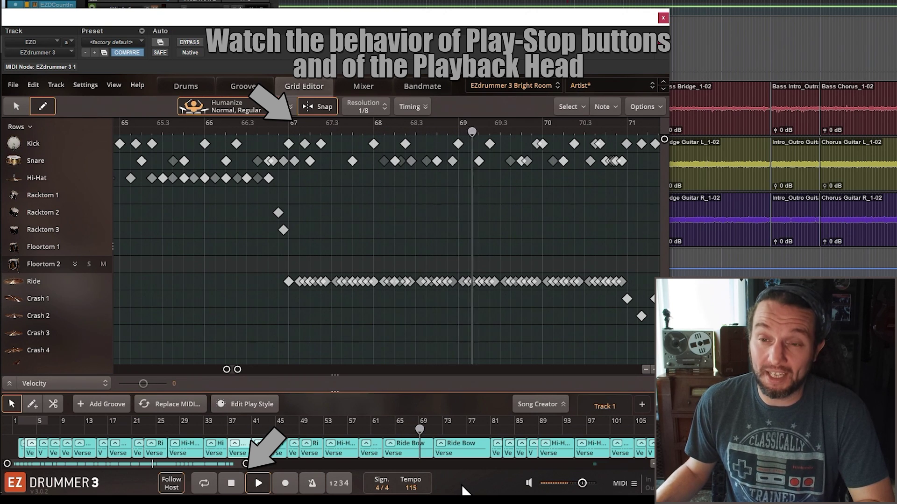
key(space)
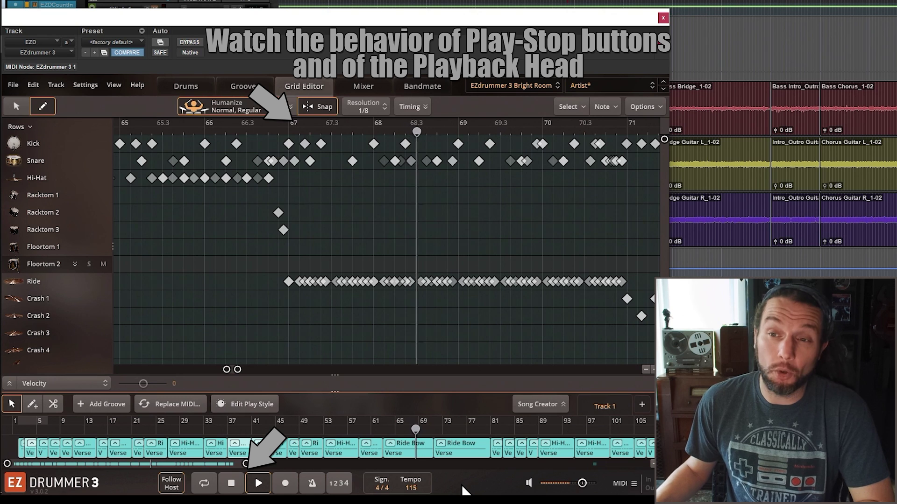
key(space)
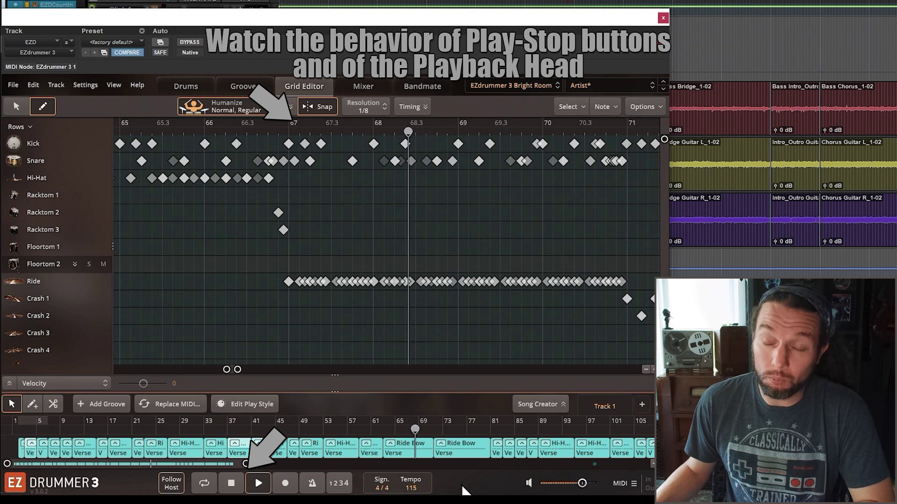
key(space)
key(space)
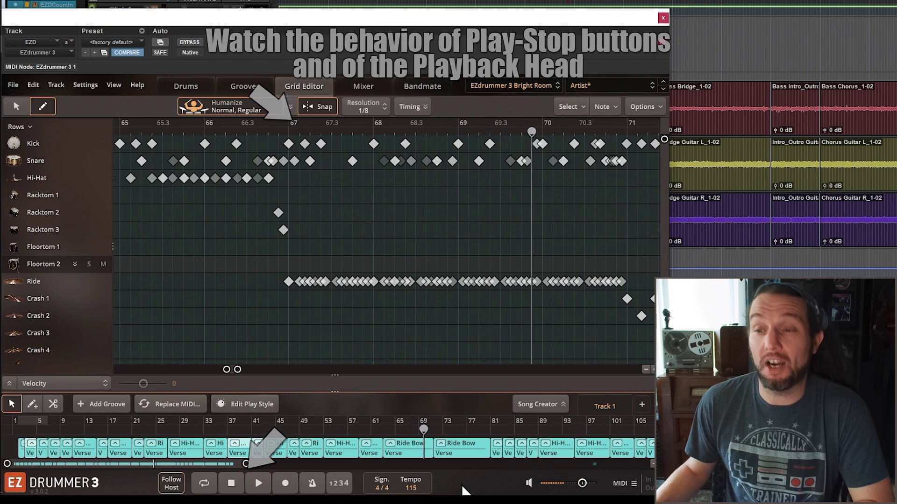
key(space)
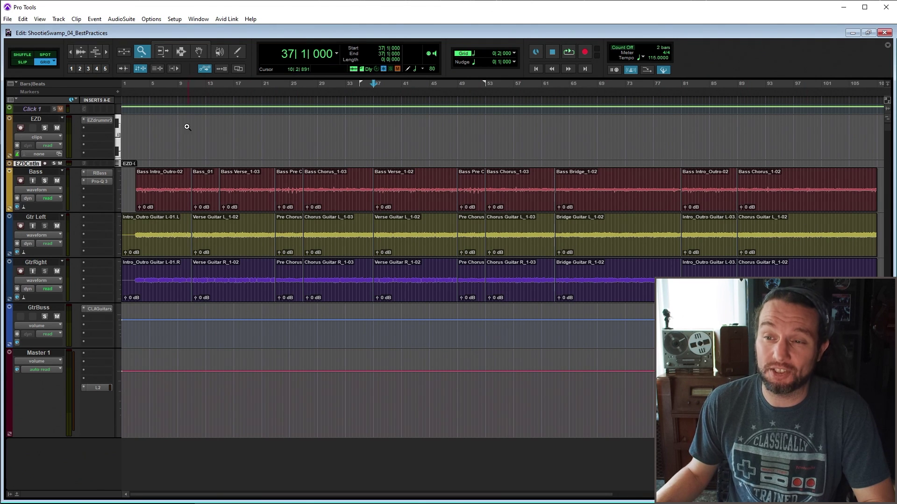
Step: Add a memory location marker named Intro at bar 7 of the Pro Tools session
click(165, 86)
key(KP_Enter)
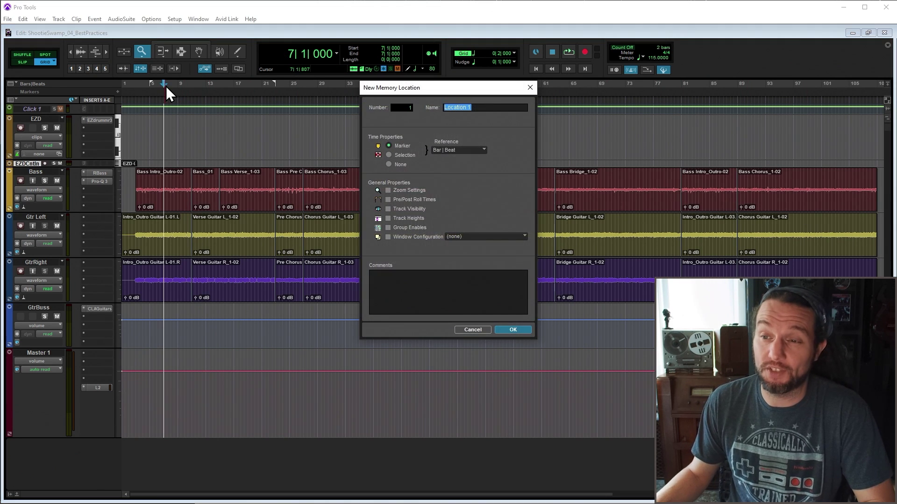
text(Intro)
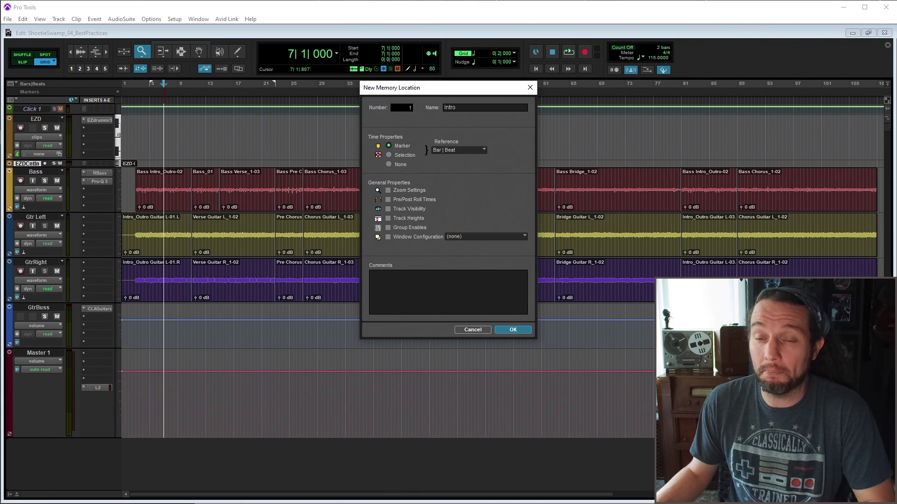
key(Return)
Step: Add four more markers with default names at 18|3, 48|3, about bar 71 and about bar 90
click(243, 86)
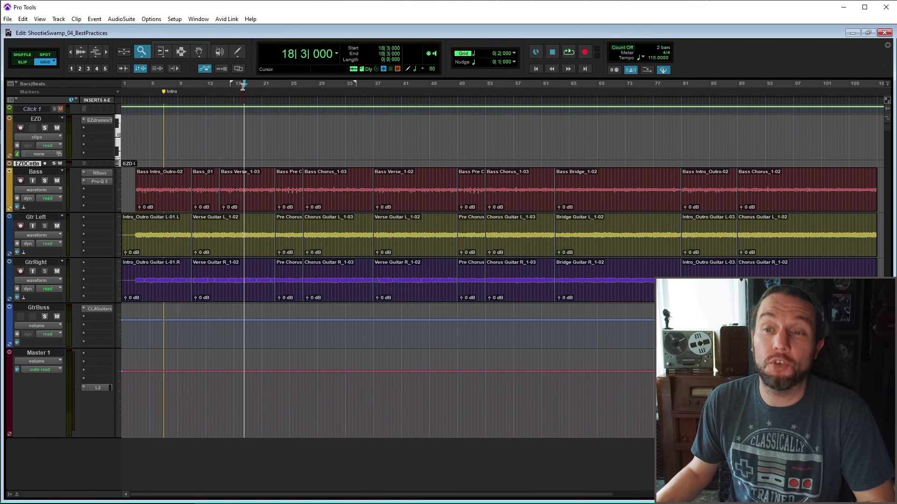
key(KP_Enter)
key(Return)
click(454, 86)
key(KP_Enter)
key(Return)
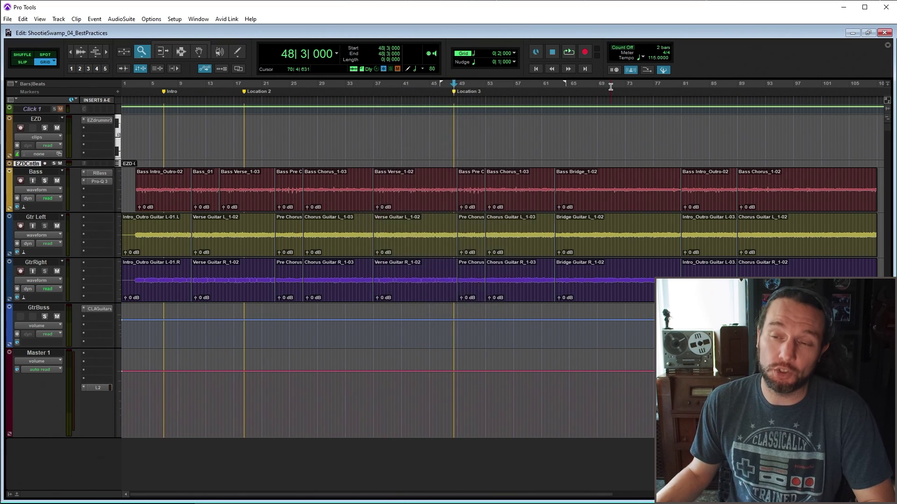
click(610, 87)
key(KP_Enter)
key(Return)
click(751, 87)
key(KP_Enter)
key(Return)
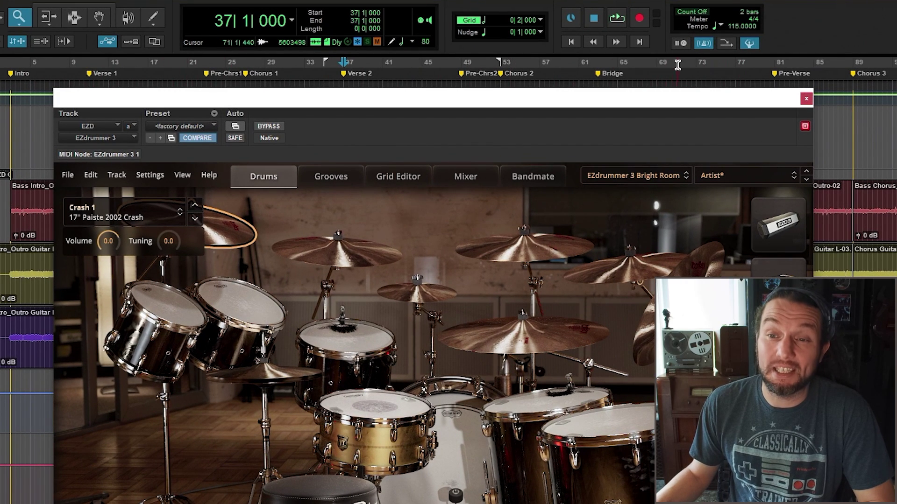
Step: Move the EZdrummer plugin window clear of its current spot and widen it to span the full screen
scroll(674, 65, up, 2)
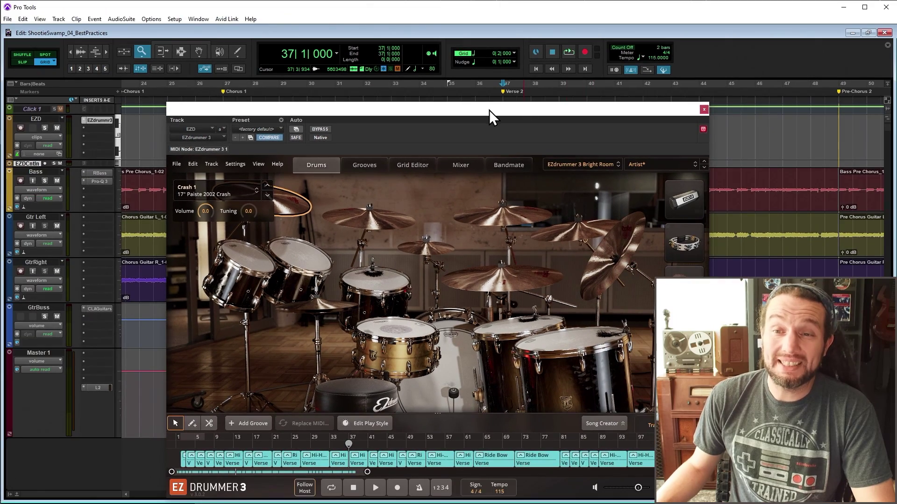
drag(489, 110, 323, 115)
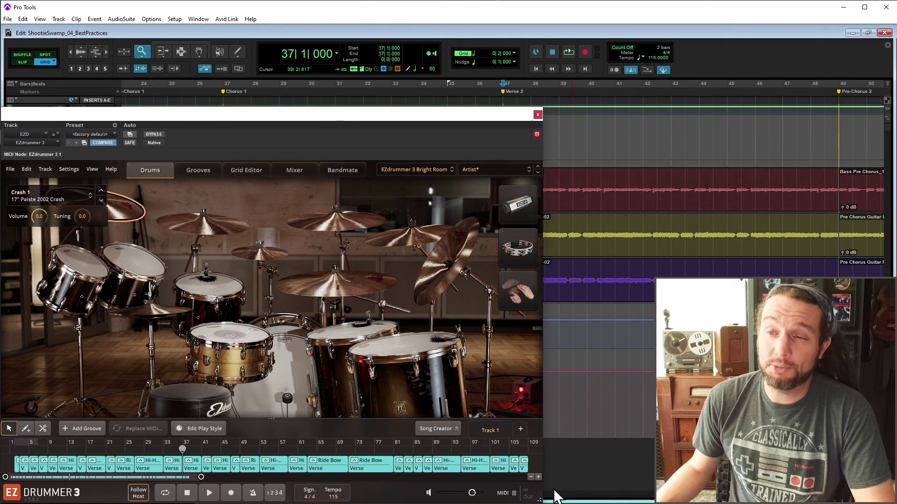
drag(539, 501, 892, 501)
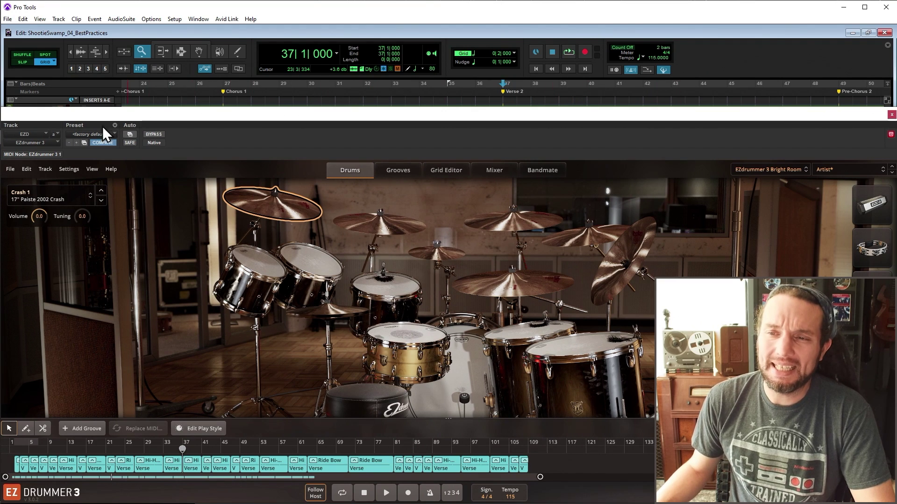
Step: Show EZdrummer's interface Scale options and close them without choosing one
click(90, 170)
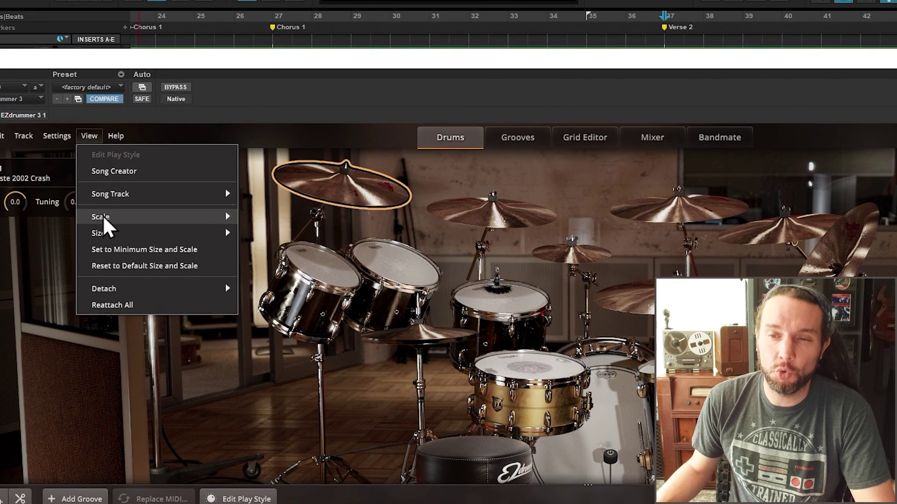
mouse_move(108, 227)
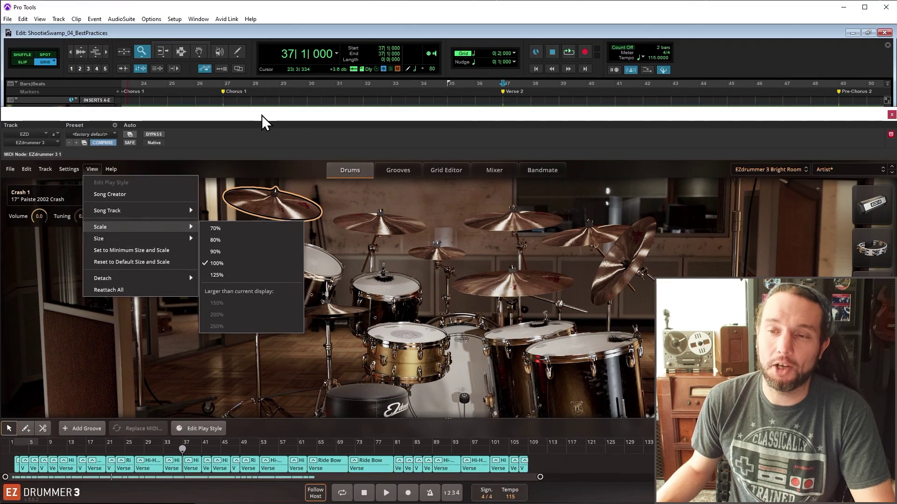
click(324, 67)
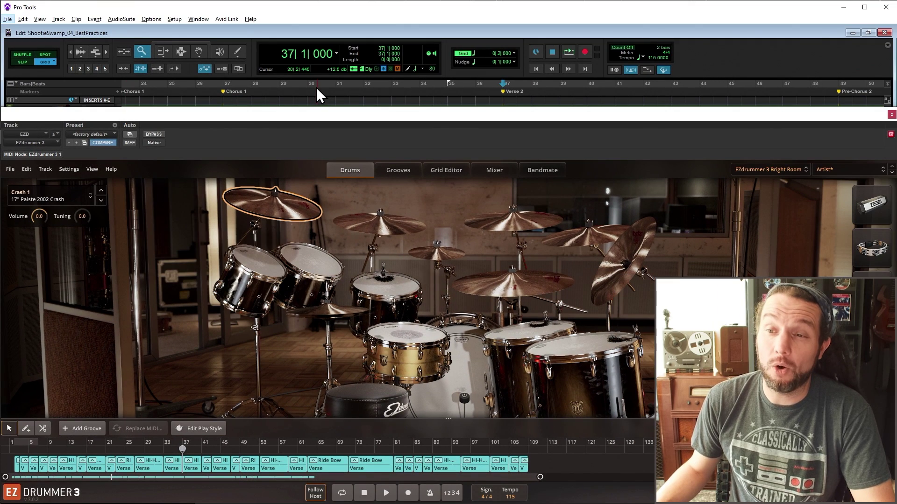
Step: Show all song markers along the Pro Tools timeline and open the Memory Locations list
key(ctrl+bracketleft)
key(ctrl+bracketleft)
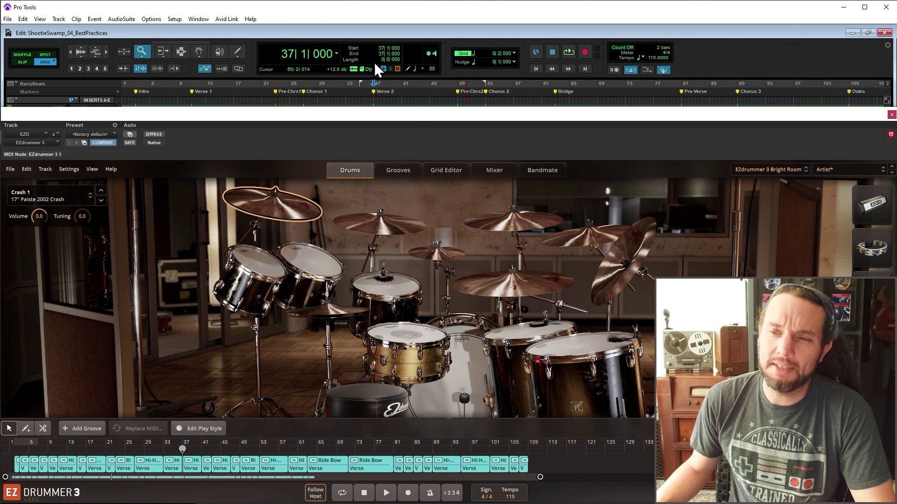
click(199, 19)
click(310, 198)
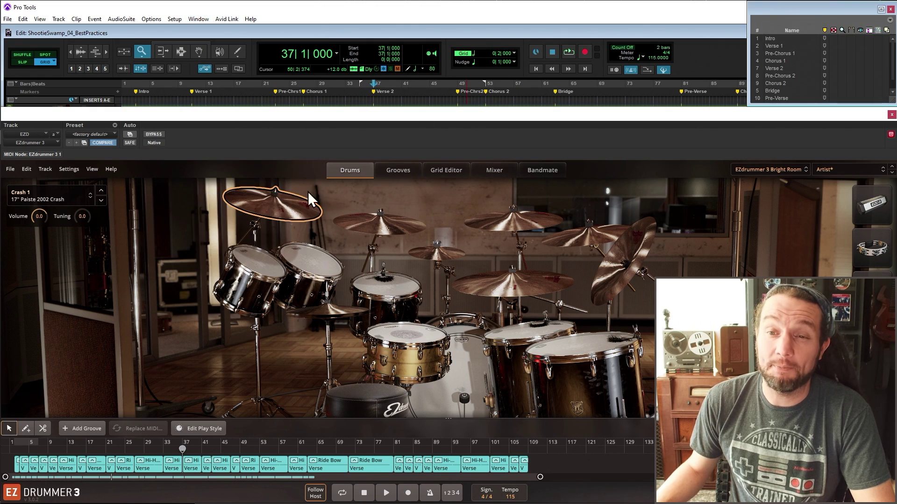
Step: Recall the memory locations Intro, Verse 1, Pre-Chorus 1, Chorus 1, Verse 2, Pre-Chorus 2 and Chorus 2 one after another
click(771, 39)
click(773, 46)
click(774, 53)
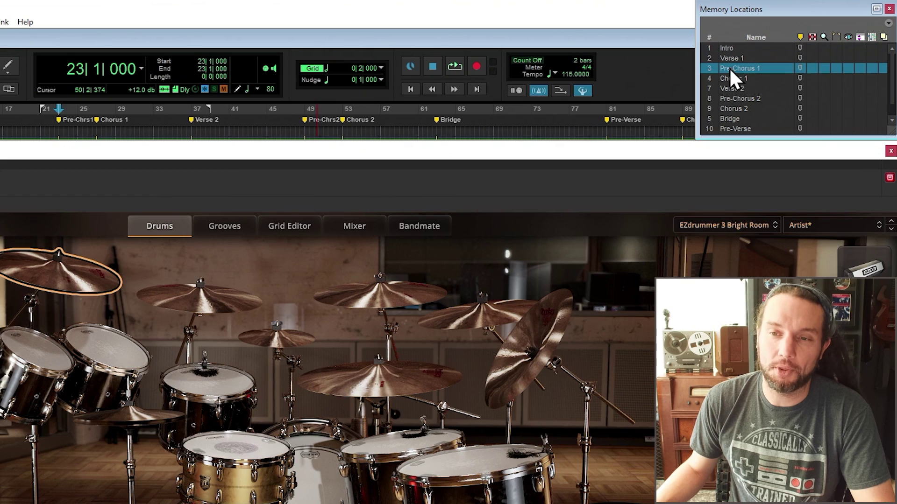
click(731, 77)
click(731, 88)
click(730, 99)
click(730, 109)
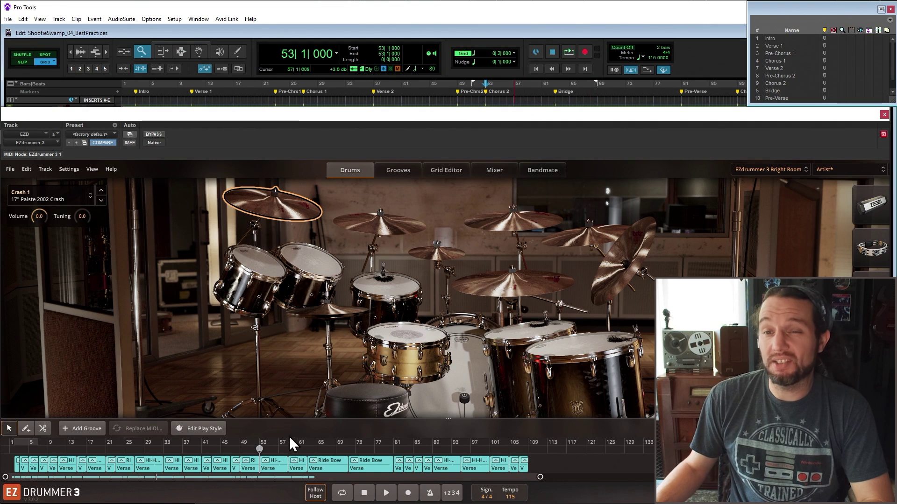
Step: Move EZdrummer's own playhead to several bars between about 57 and 77 on its song track
click(280, 449)
click(327, 450)
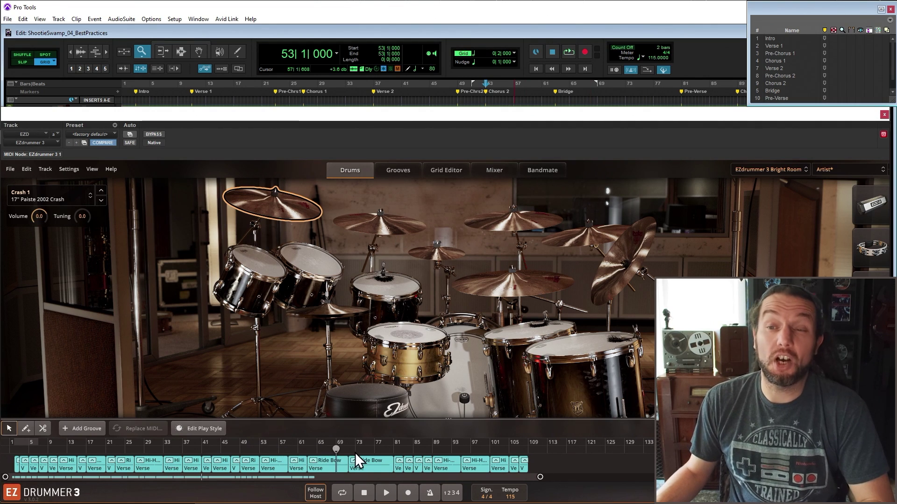
click(374, 450)
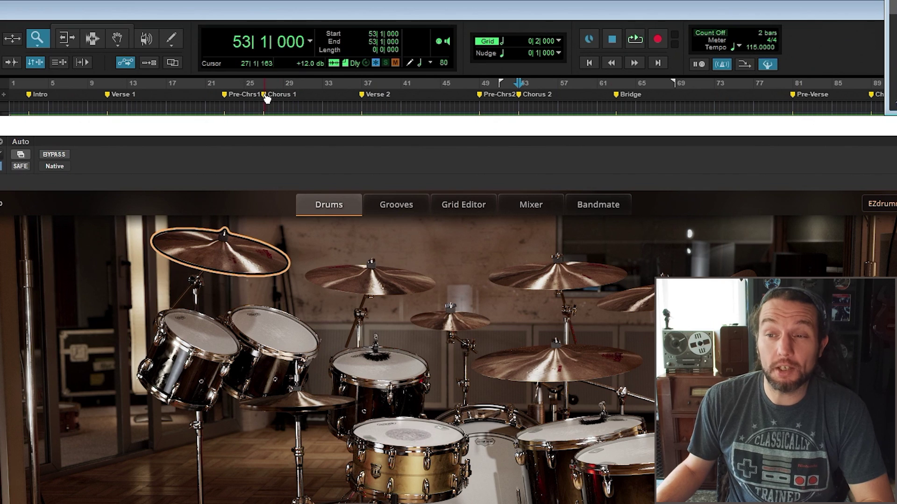
Step: Recall the Chorus 1 marker at bar 27 in Pro Tools and play the session briefly from there
click(264, 95)
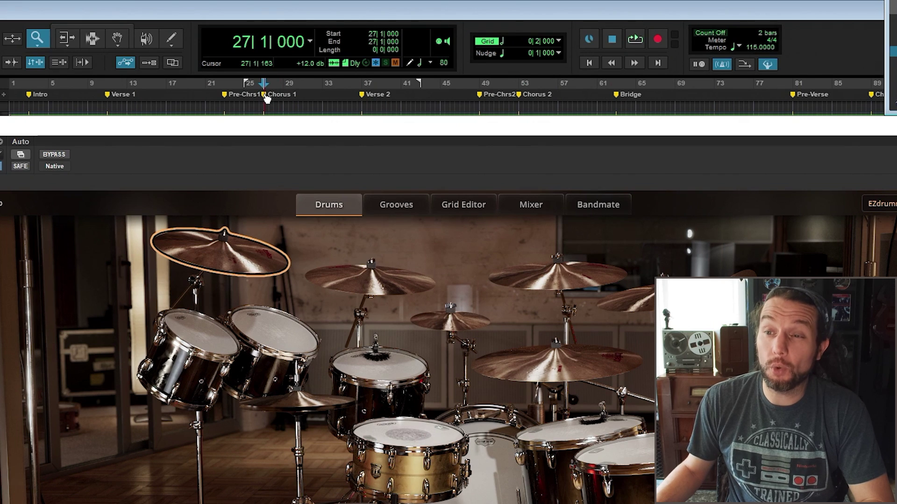
key(space)
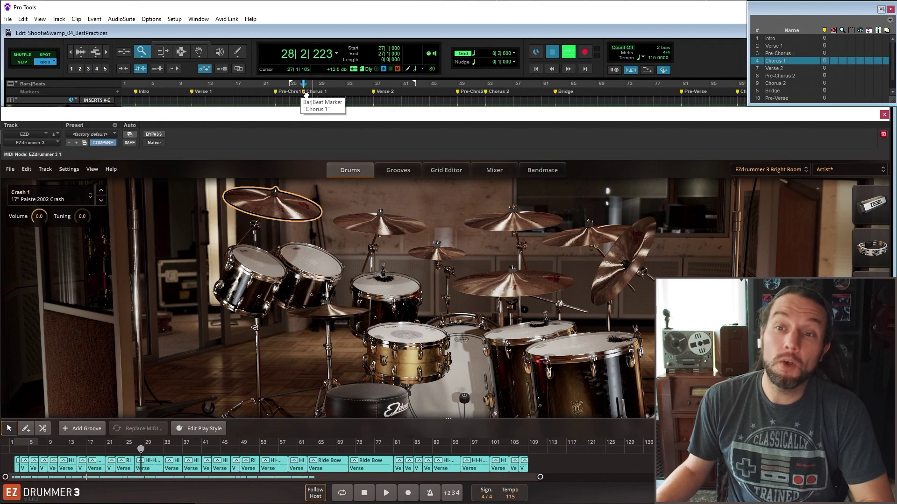
key(space)
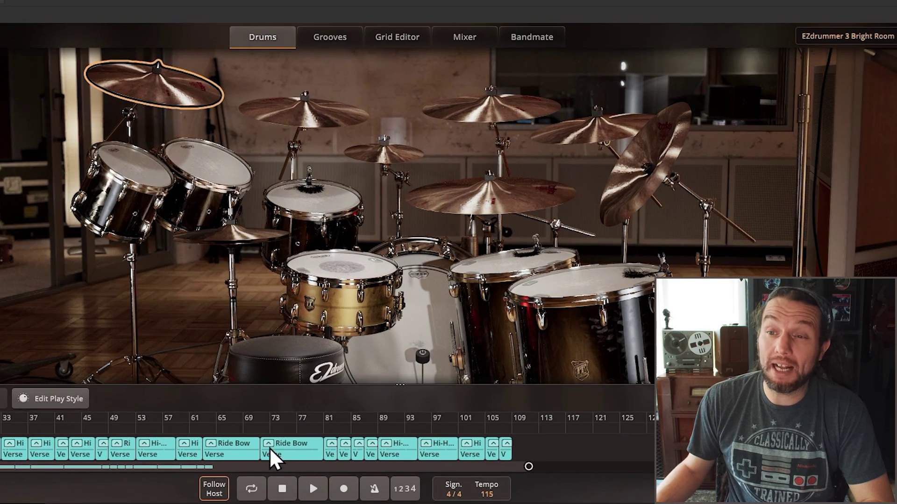
Step: Place the Pro Tools playback position at 72|3, move it to 71|1, and play the session briefly from bar 71
scroll(352, 462, up, 3)
scroll(262, 447, up, 3)
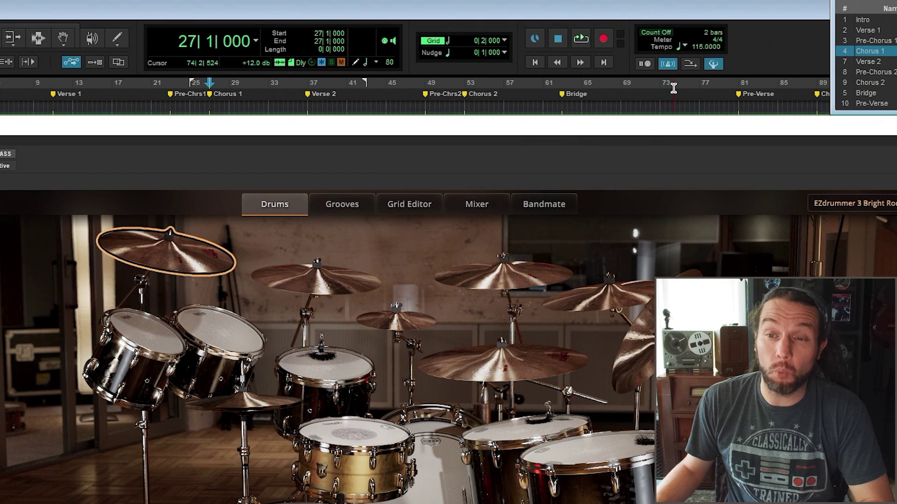
click(658, 89)
scroll(654, 102, up, 1)
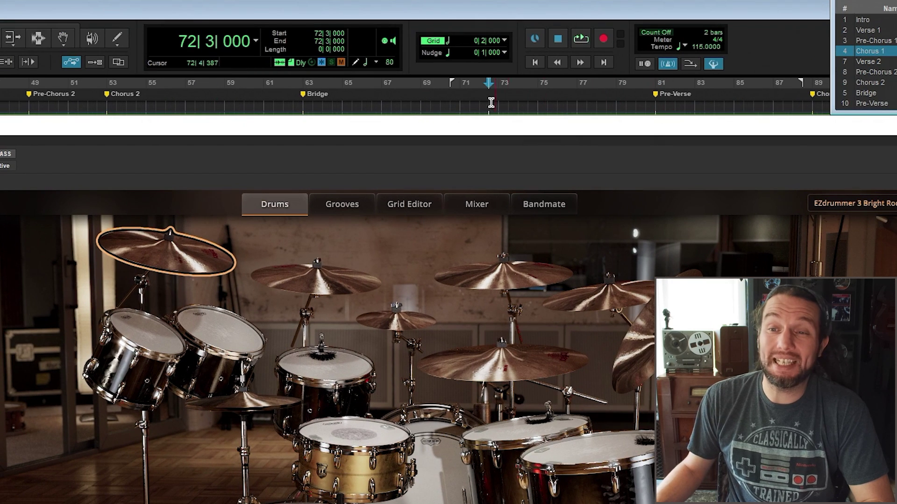
scroll(472, 102, up, 1)
click(430, 84)
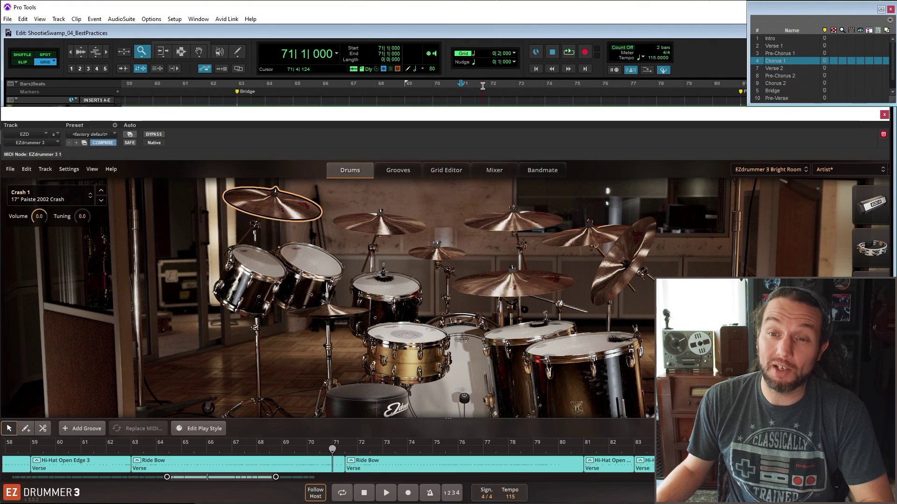
key(space)
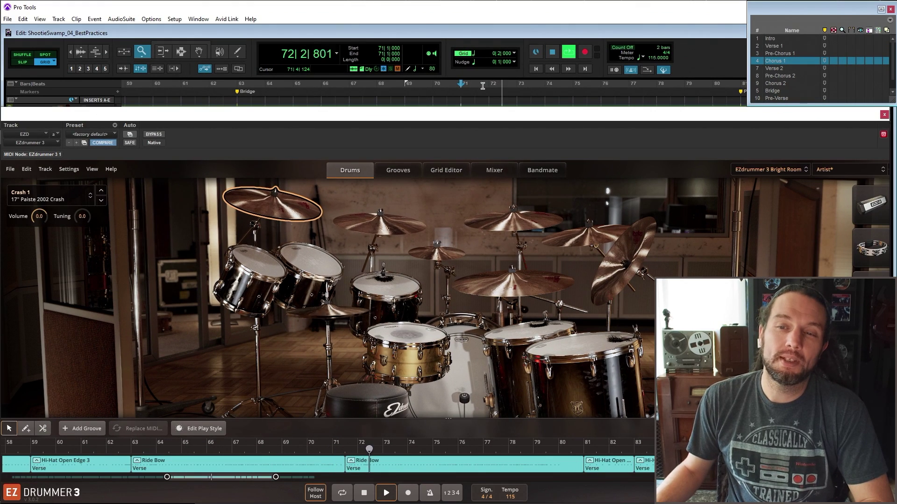
key(space)
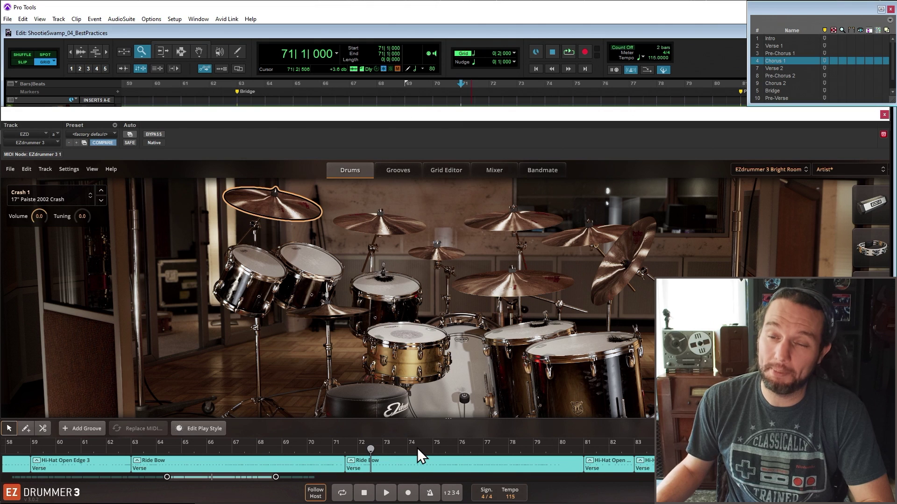
Step: Play EZdrummer's Ride Bow groove from the Bridge marker at bar 63 and show its notes in the Grid Editor
click(237, 94)
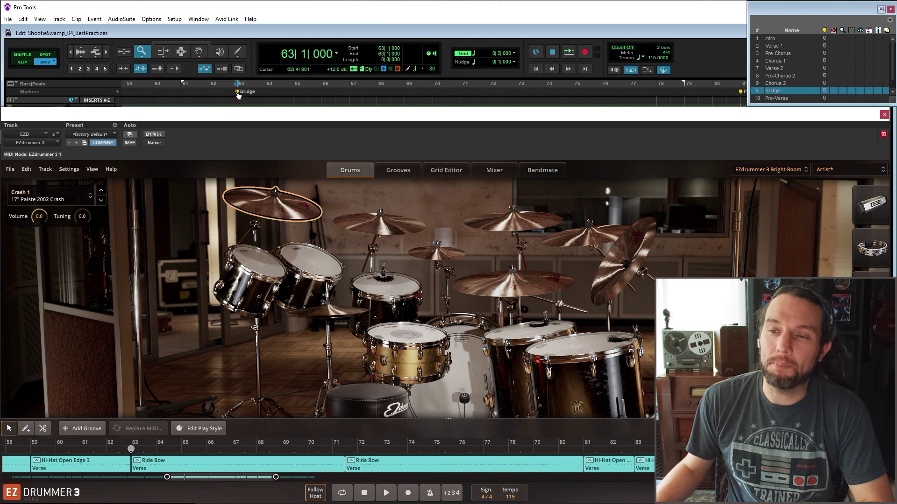
click(174, 462)
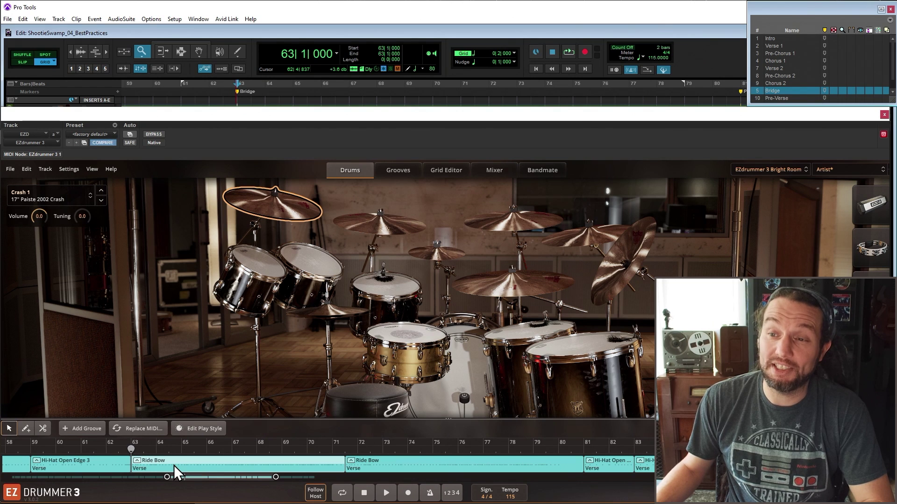
key(space)
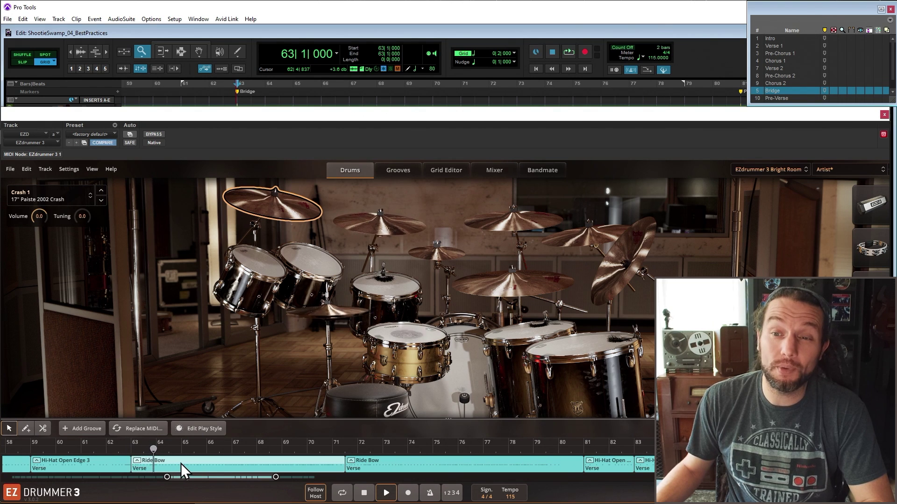
click(439, 171)
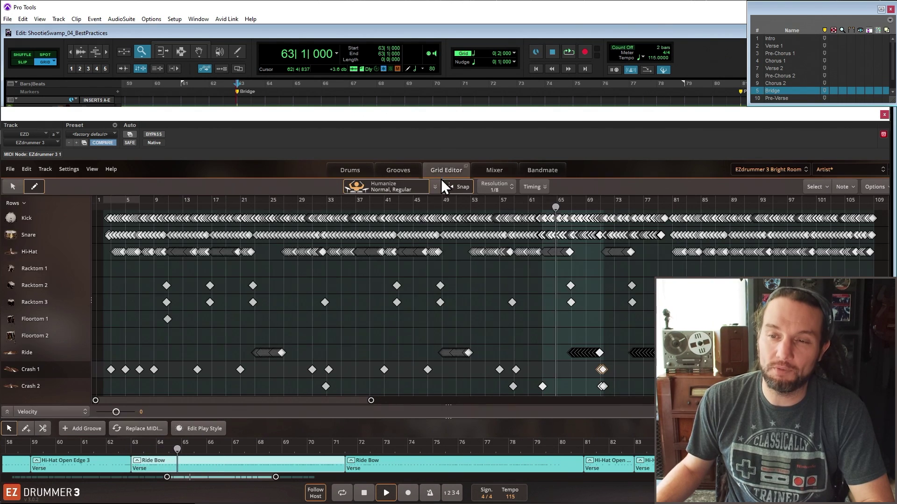
Step: Enlarge the Grid Editor around bar 63, play the session from the Bridge marker, and bring the surrounding markers into the Pro Tools timeline view
scroll(561, 275, up, 2)
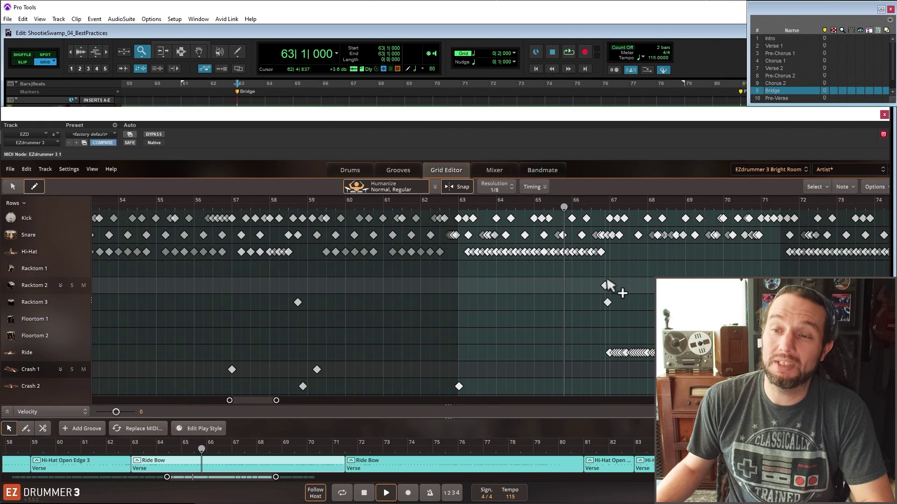
click(604, 285)
key(space)
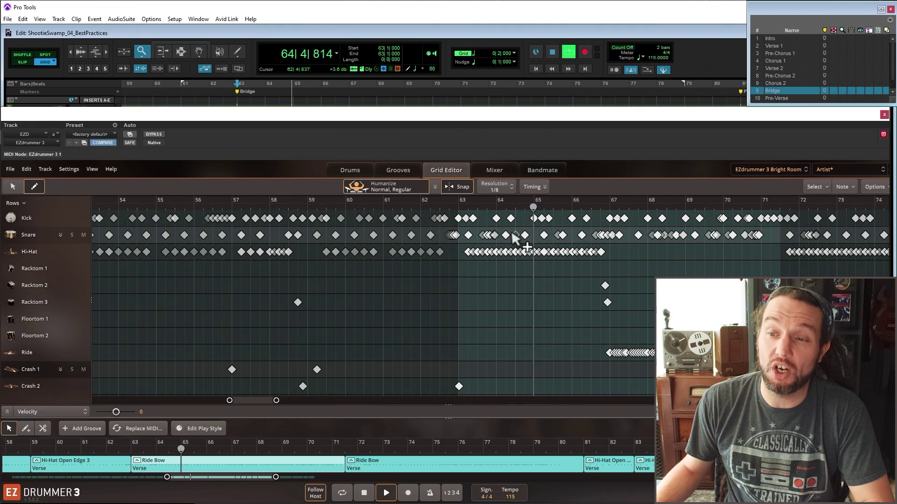
key(alt+a)
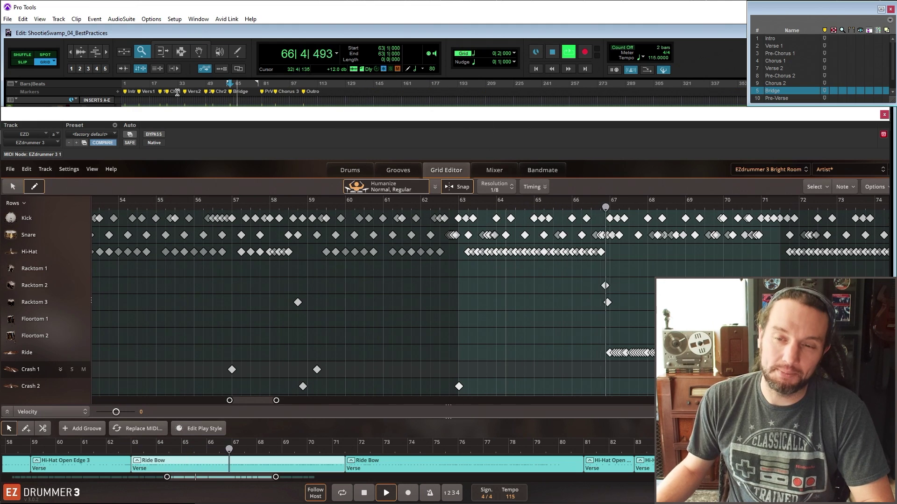
key(ctrl+])
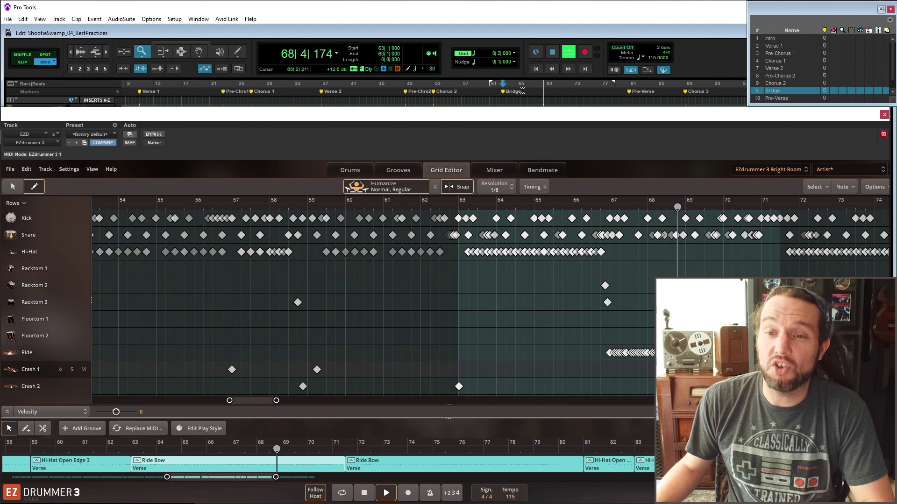
key(space)
Step: Play EZdrummer on its own from late in bar 66, and again from bar 64, by repositioning its Grid Editor playhead
click(601, 207)
key(space)
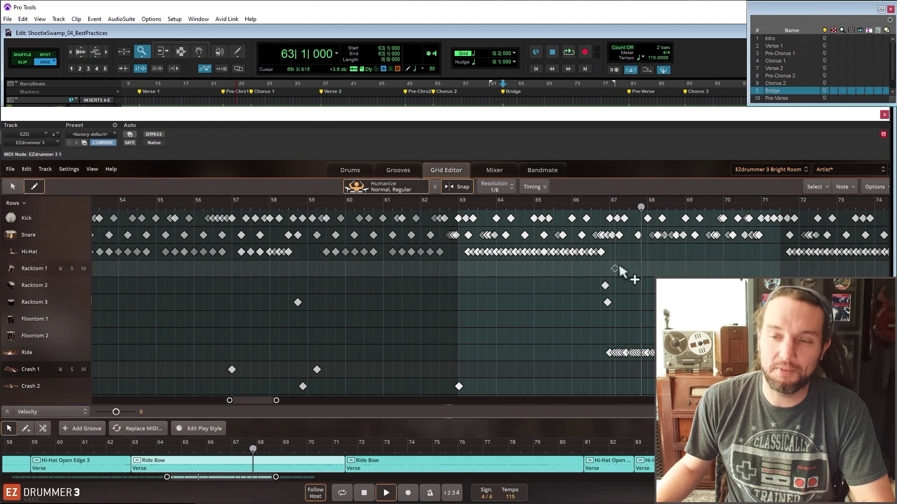
key(space)
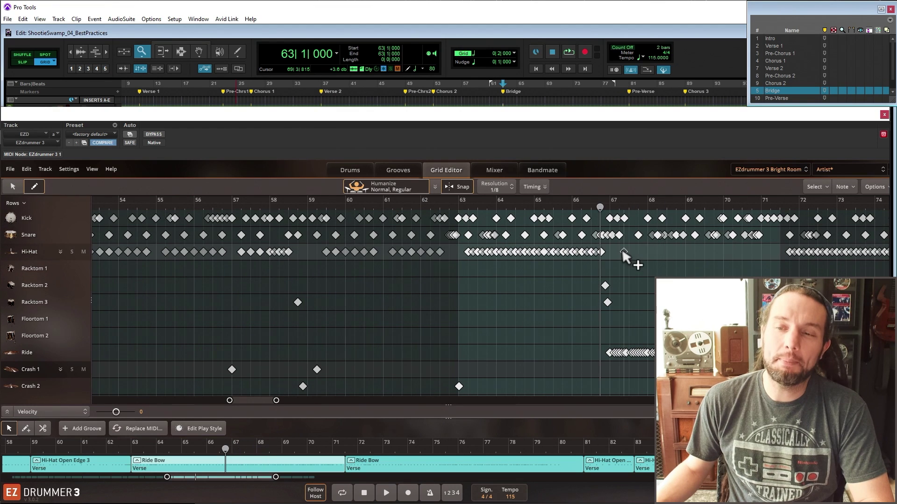
click(496, 207)
key(space)
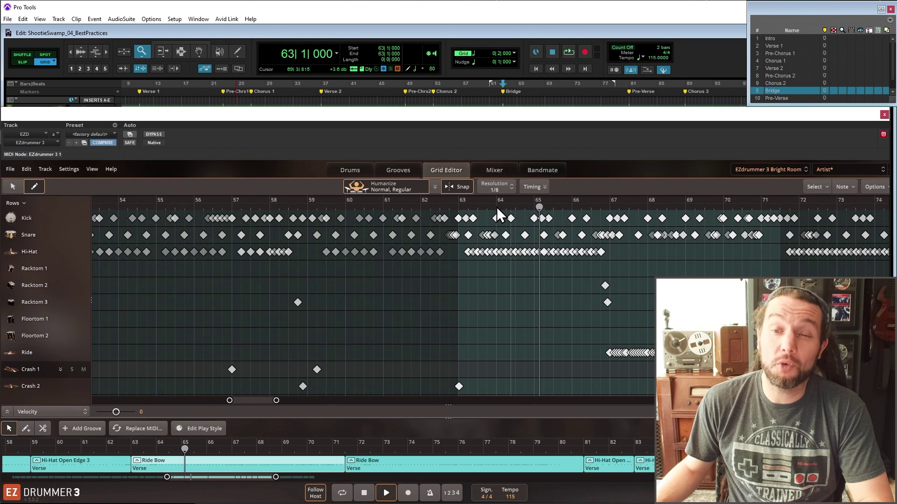
key(space)
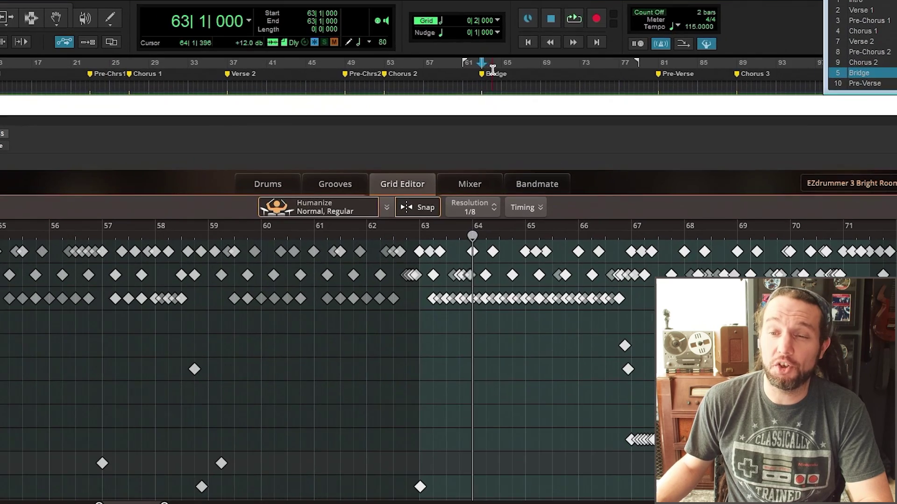
Step: Loop bar 63 in Pro Tools and, during playback, replace its hi-hat notes with one note each on Racktom 1, Racktom 2 and Racktom 3
click(504, 90)
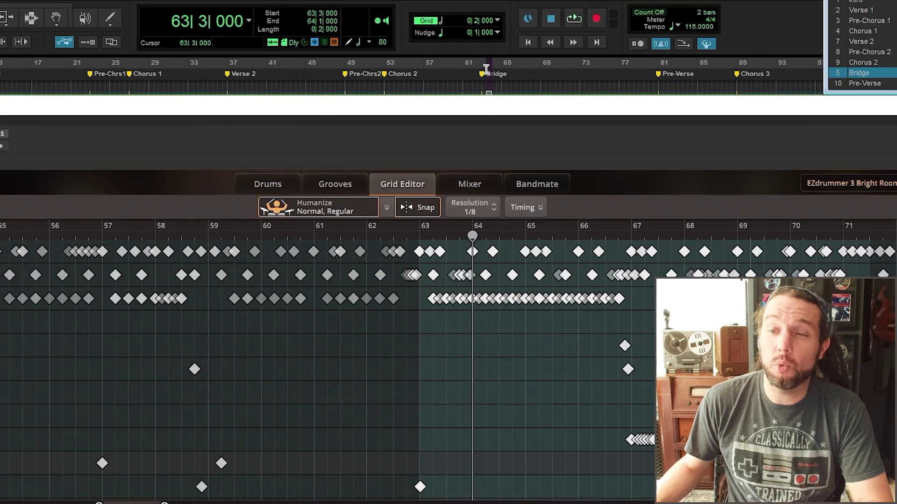
key(space)
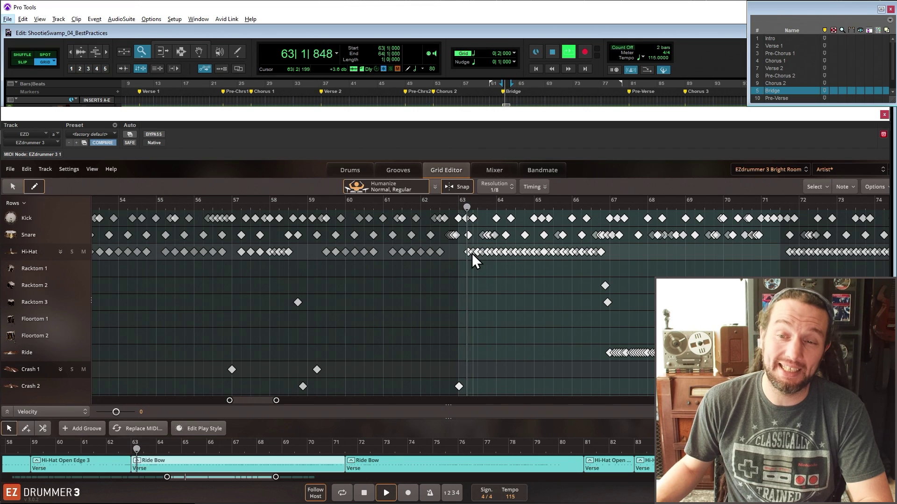
drag(469, 252, 491, 253)
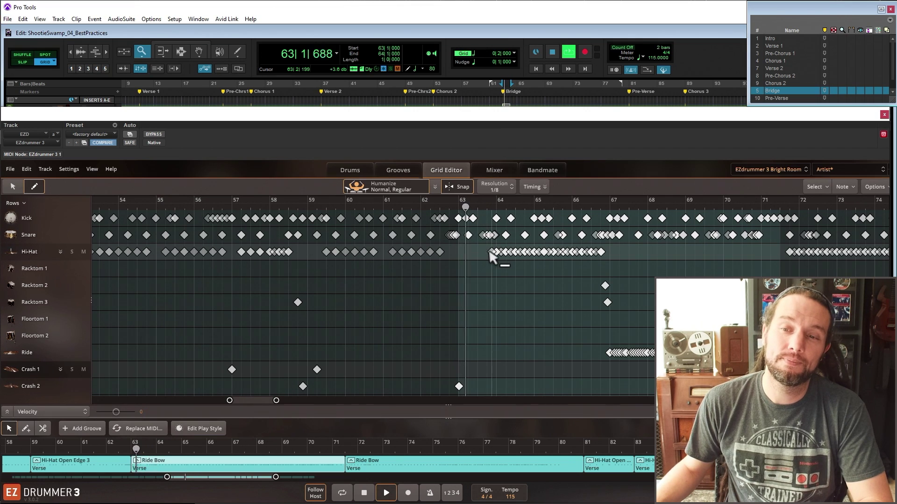
click(469, 269)
click(477, 285)
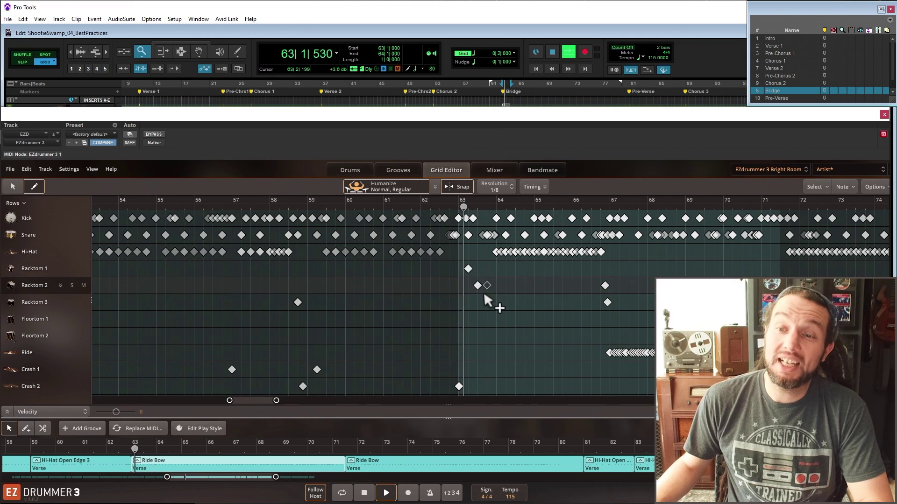
click(487, 302)
key(space)
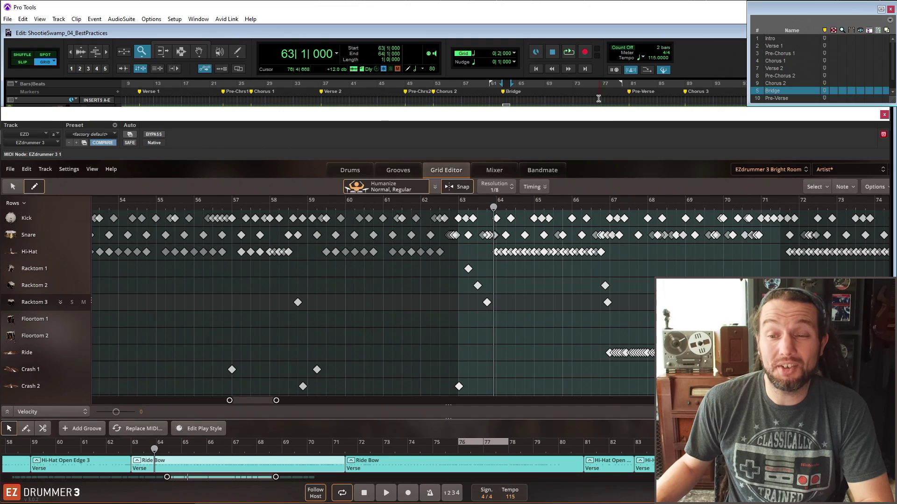
Step: Place the Pro Tools playback position at bar 77 and play the session while EZdrummer loops bars 76 and 77
click(598, 98)
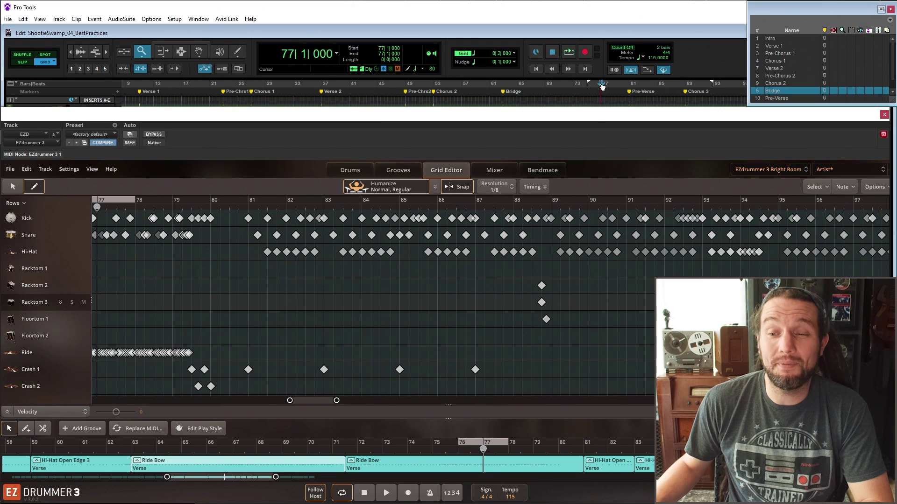
key(space)
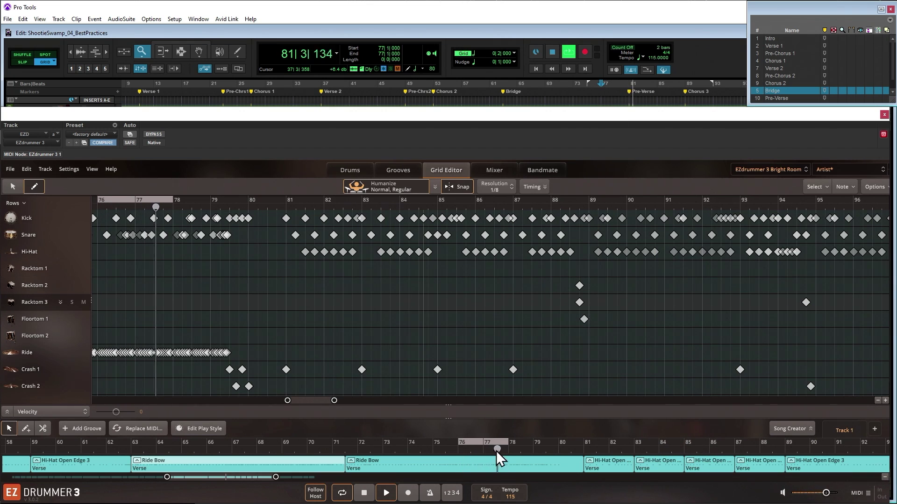
key(space)
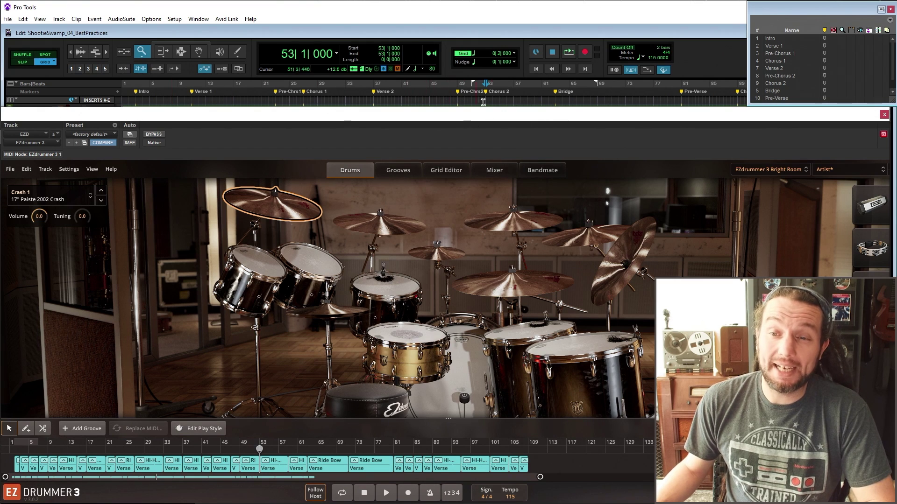
Step: Close and reopen the EZD track's EZdrummer window, move it around over the tracks and back below the transport, and leave it closed
click(884, 115)
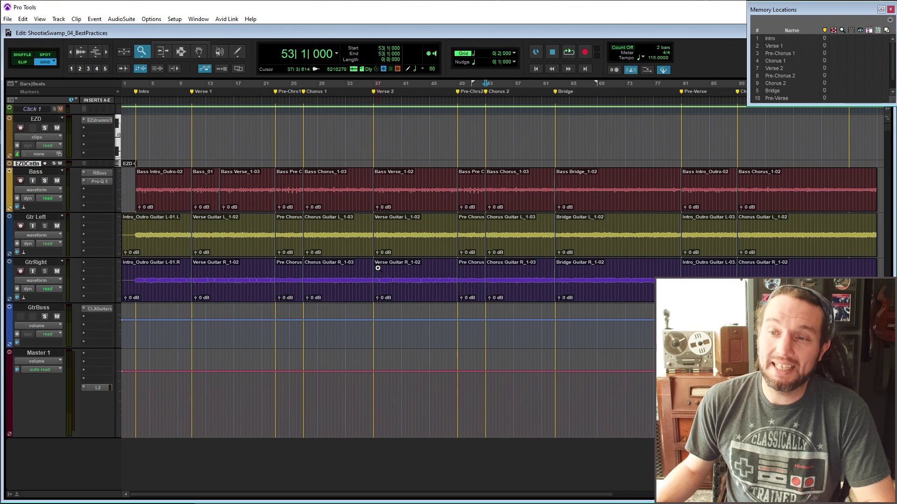
click(99, 121)
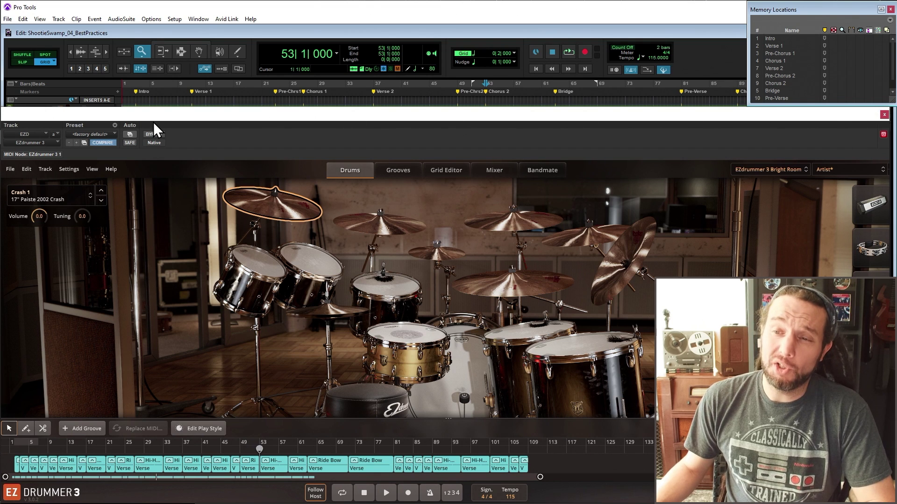
drag(154, 120, 347, 125)
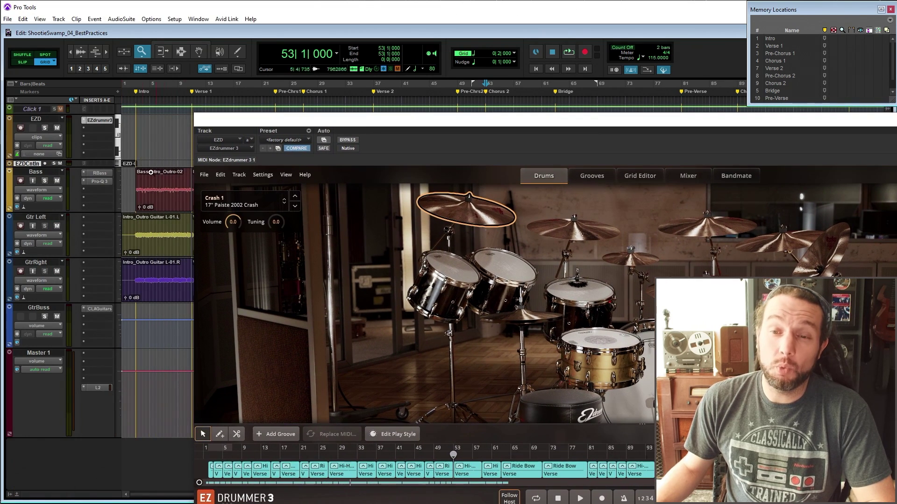
drag(579, 119, 100, 127)
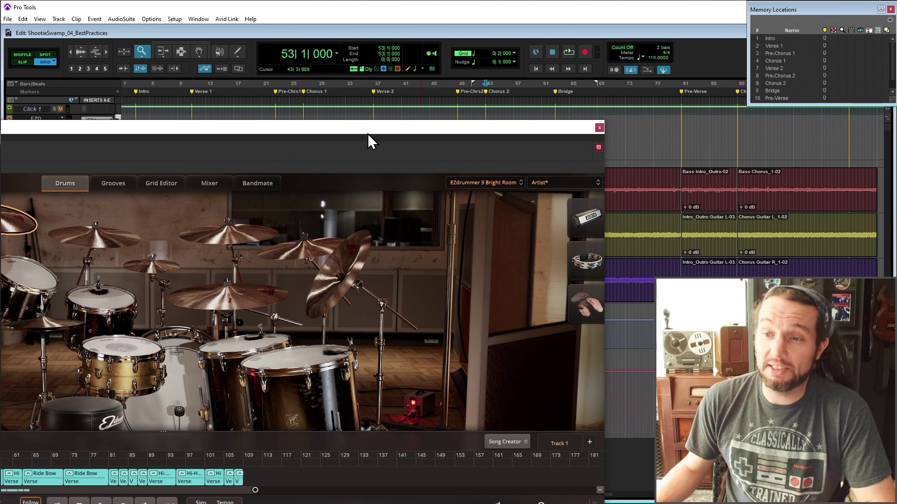
drag(368, 133, 640, 113)
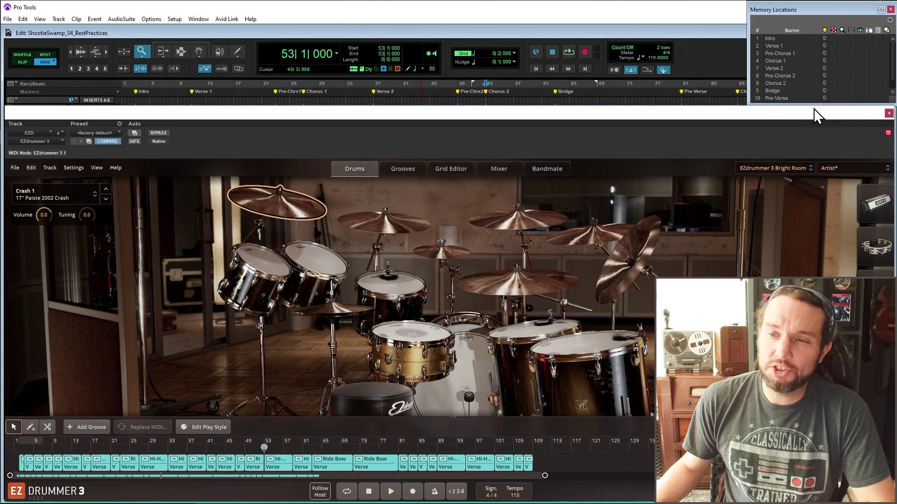
click(889, 113)
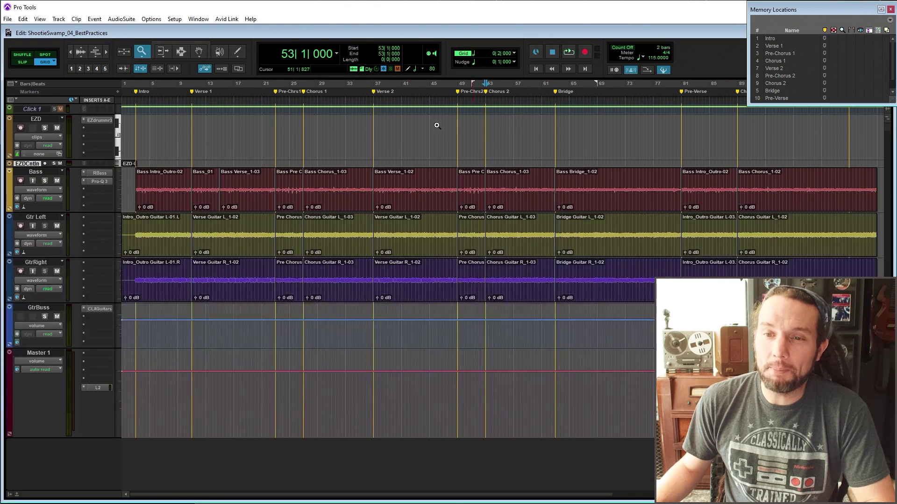
click(98, 120)
click(889, 113)
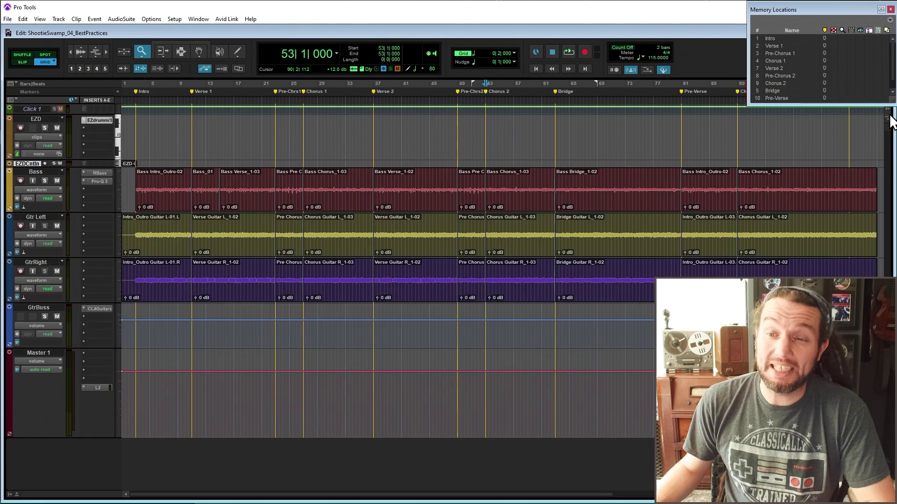
Step: Reopen EZdrummer, detach its Grid Editor into a separate window, and enlarge that window to cover the whole plug-in area
click(100, 121)
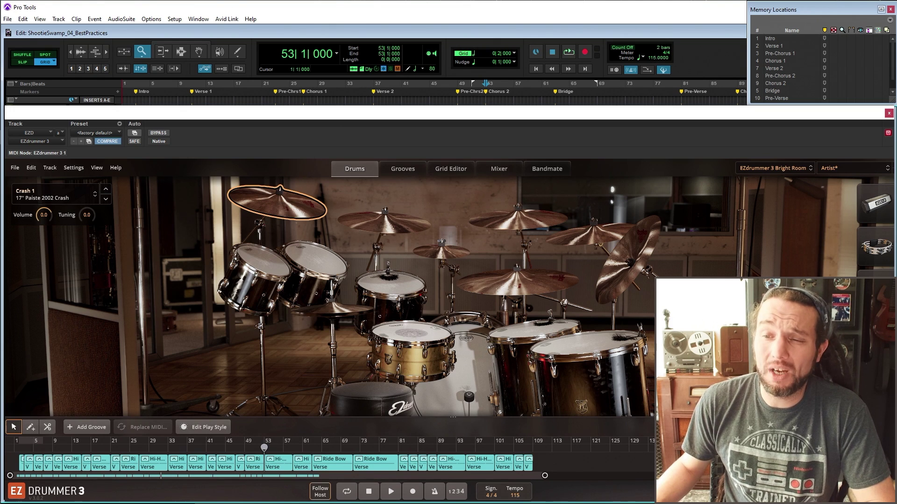
click(446, 168)
click(470, 164)
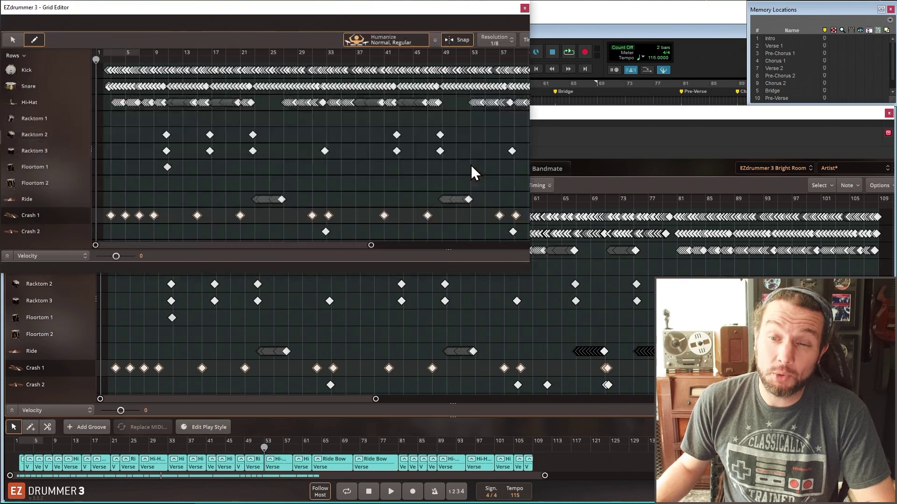
drag(442, 7, 439, 114)
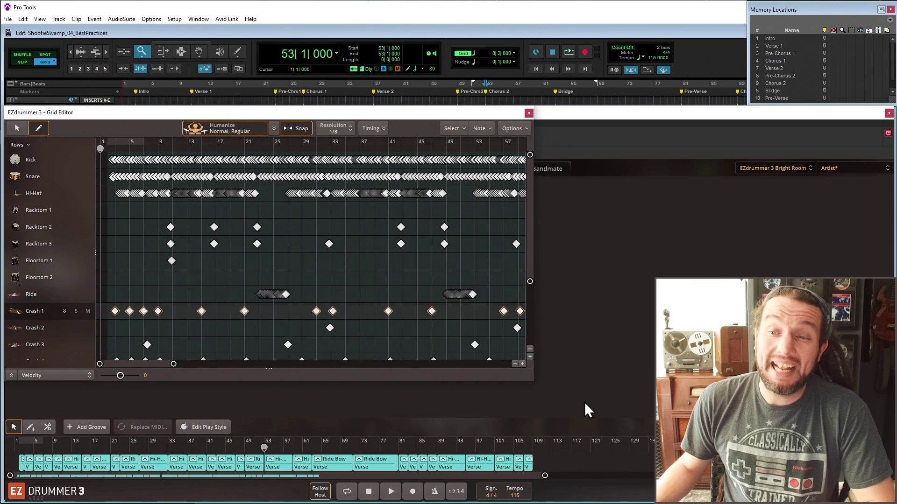
drag(535, 382, 883, 499)
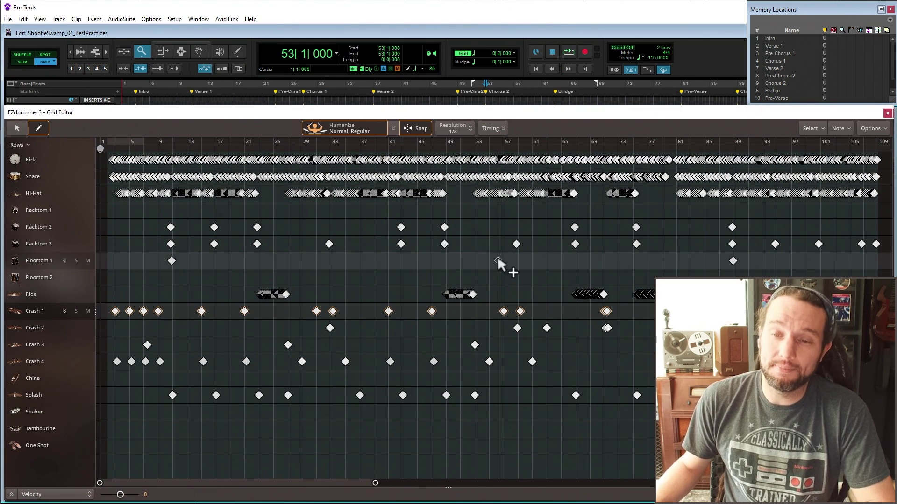